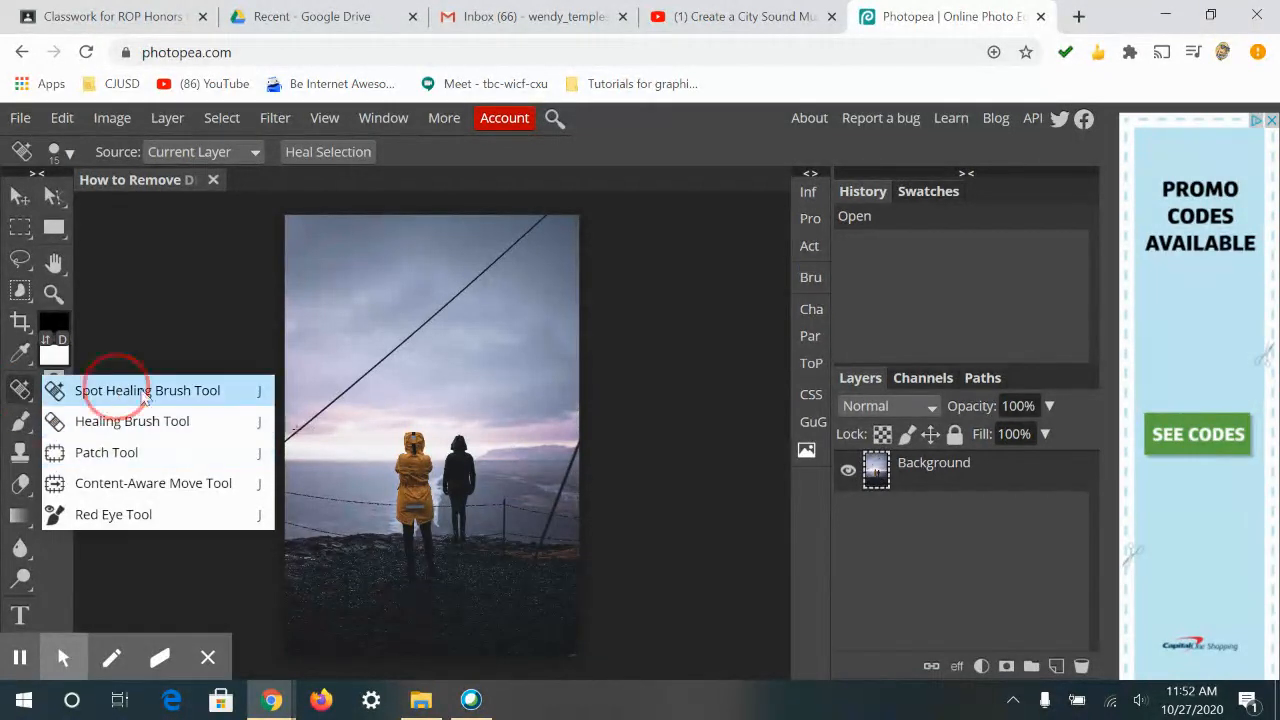
# Step: Choose the Spot Healing Brush Tool and add a new empty layer above the Background
pyautogui.click(106, 391)
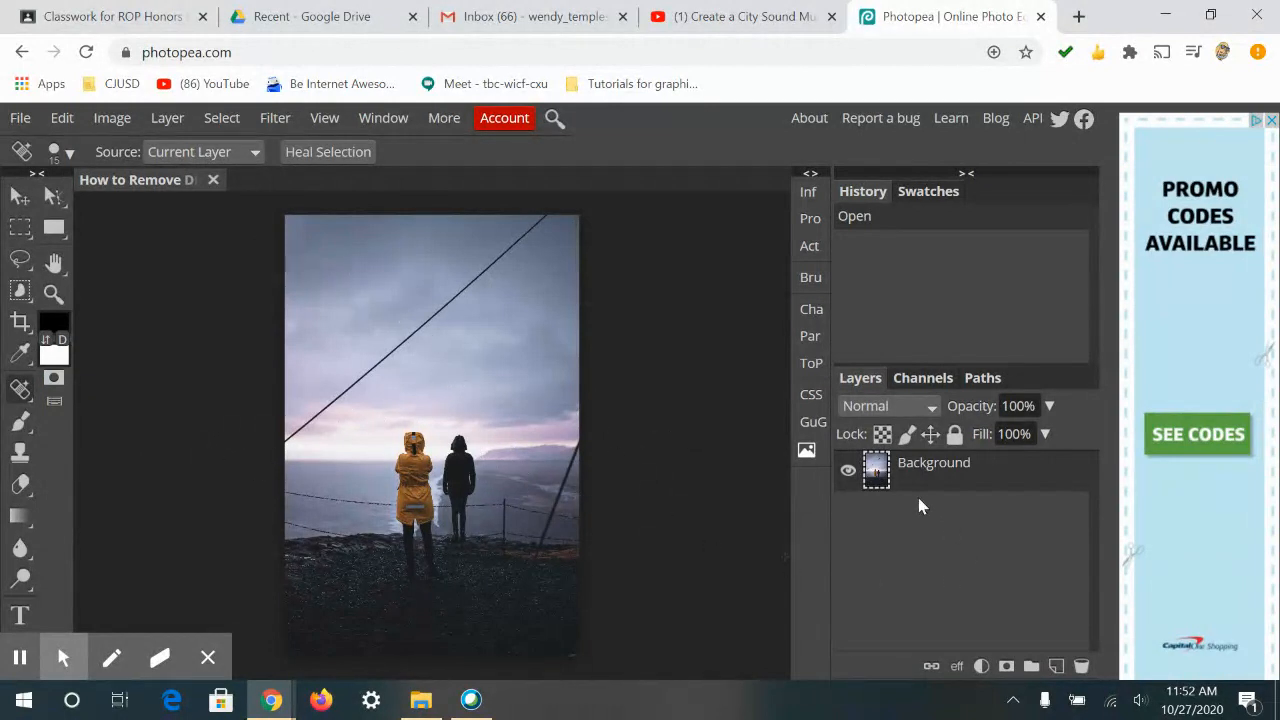
pyautogui.click(1057, 667)
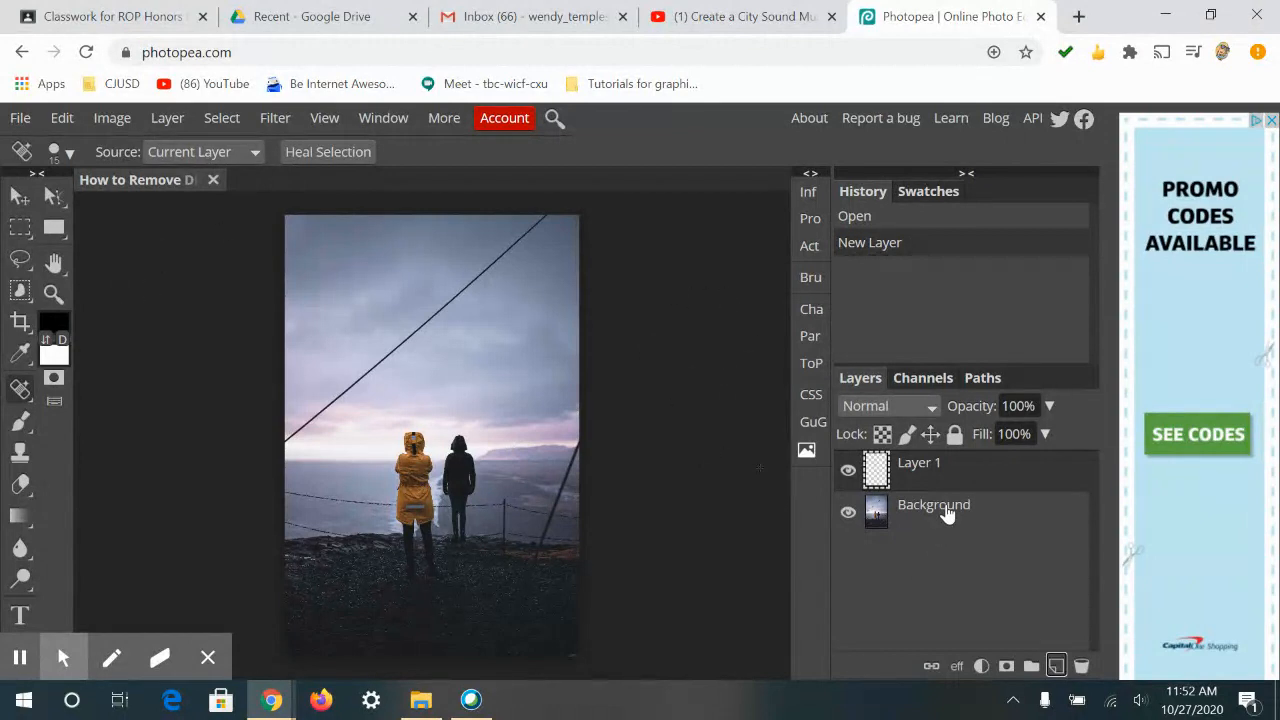
# Step: Set the Spot Healing Brush's source to Current & Below
pyautogui.hotkey('ctrl', '+')
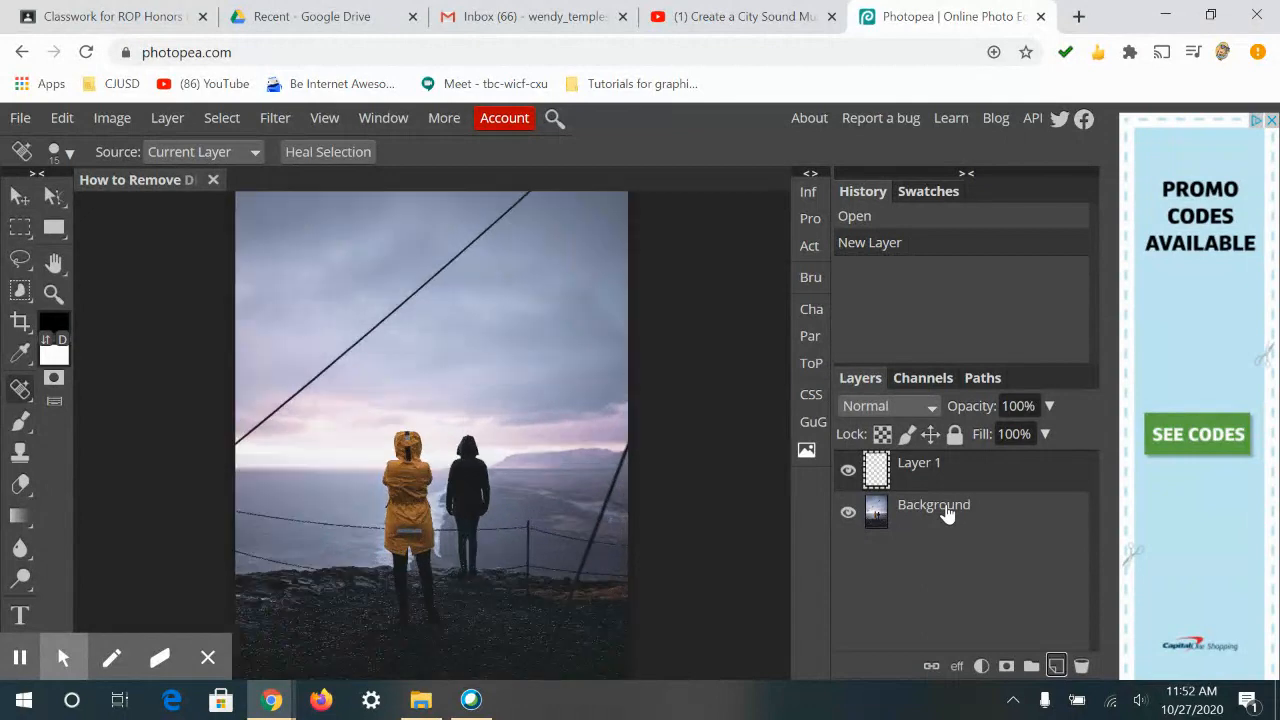
pyautogui.moveTo(483, 423); pyautogui.dragTo(477, 524)
pyautogui.moveTo(532, 492); pyautogui.dragTo(556, 457)
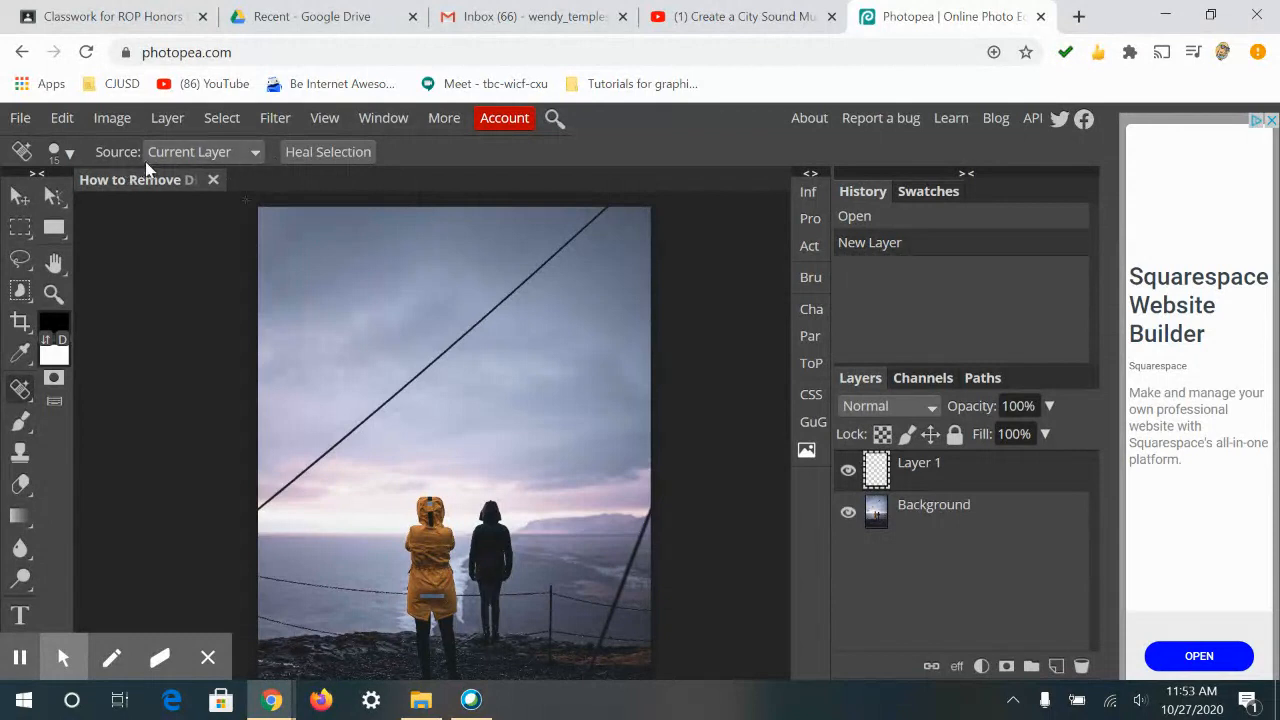
pyautogui.click(176, 155)
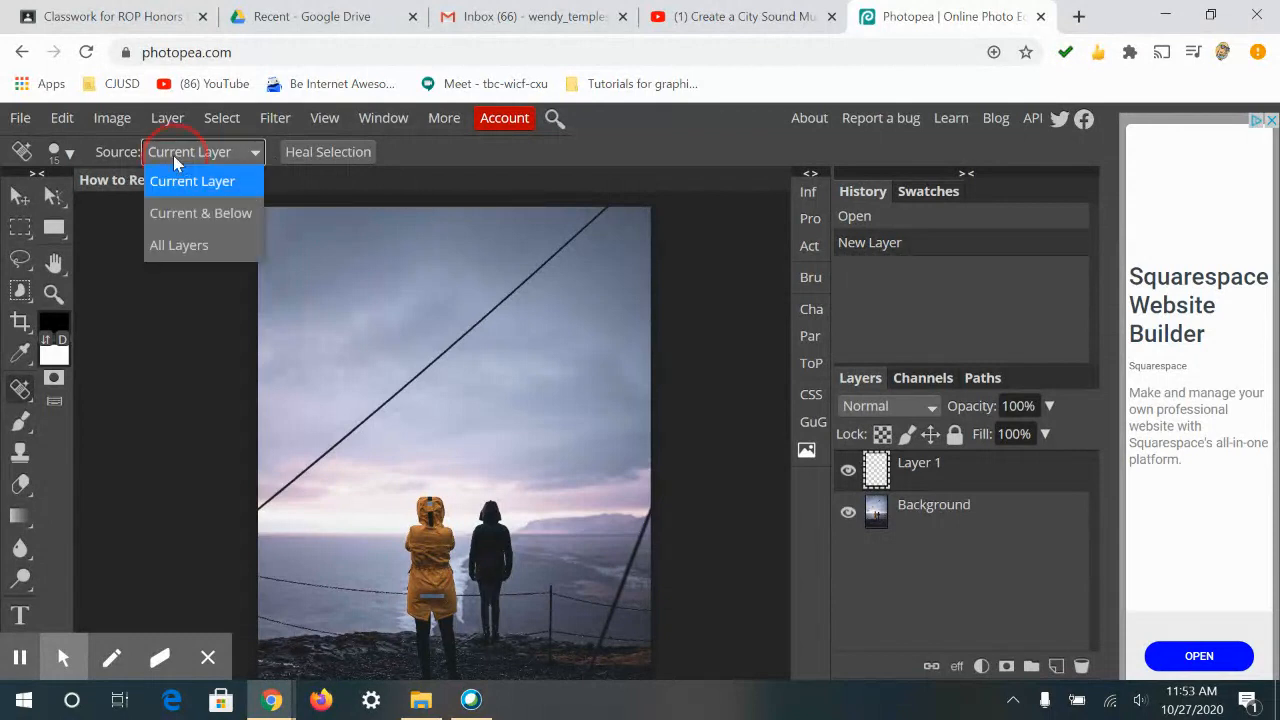
pyautogui.click(236, 215)
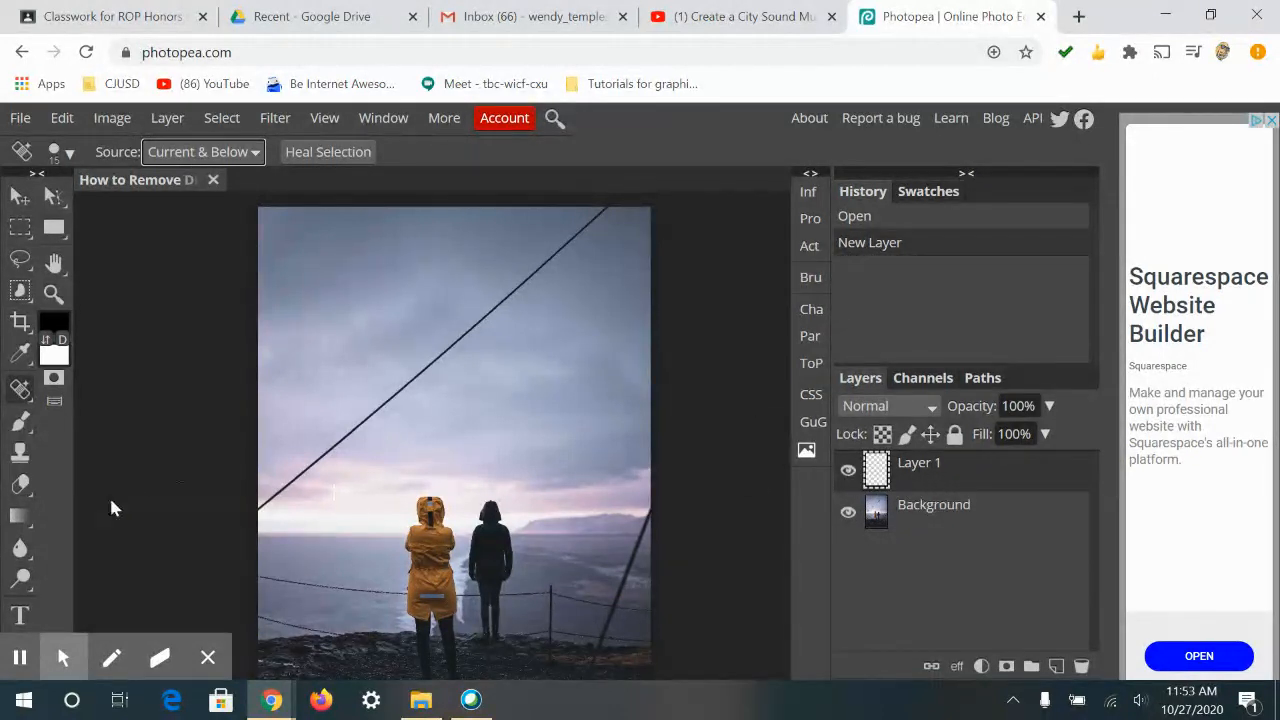
pyautogui.click(20, 390)
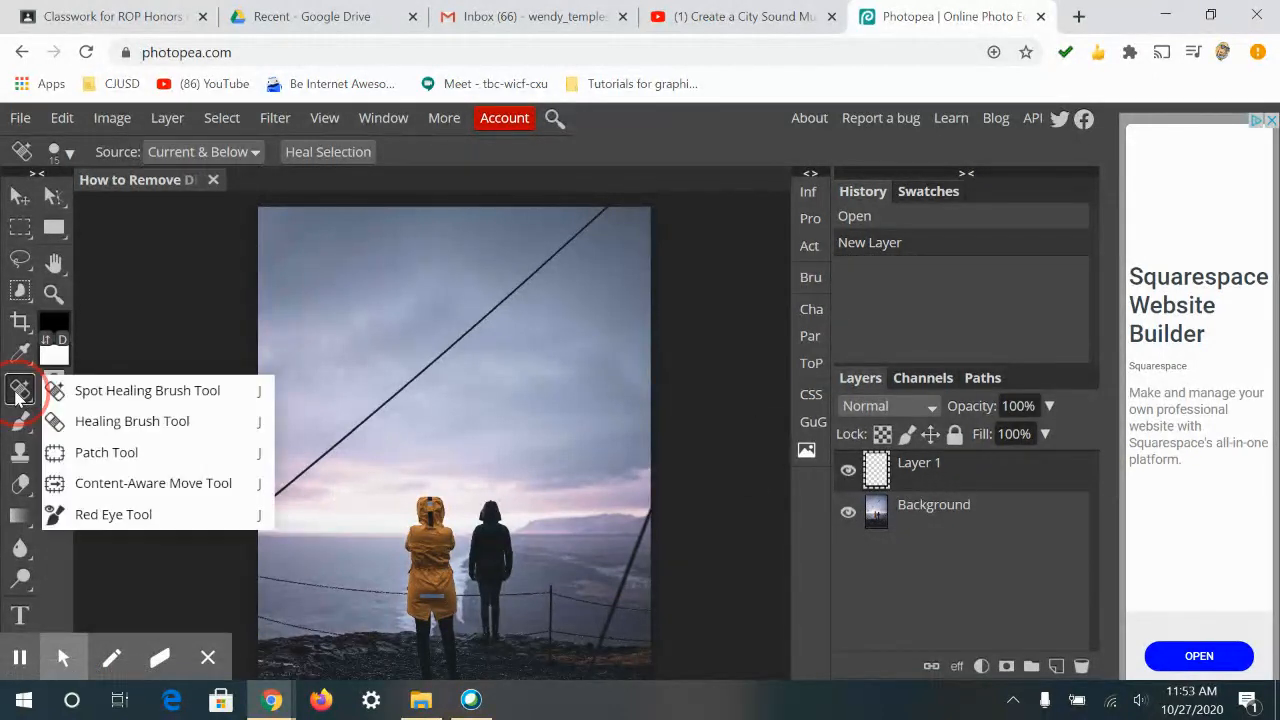
pyautogui.click(58, 391)
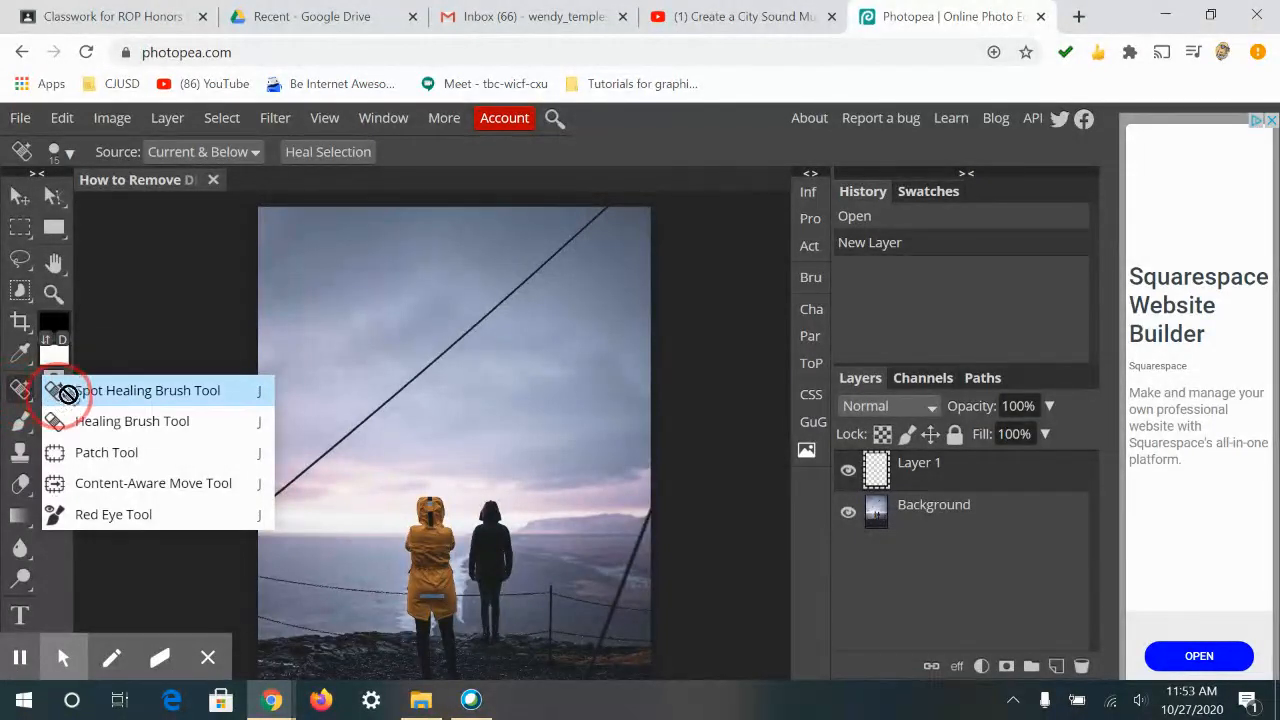
pyautogui.click(252, 397)
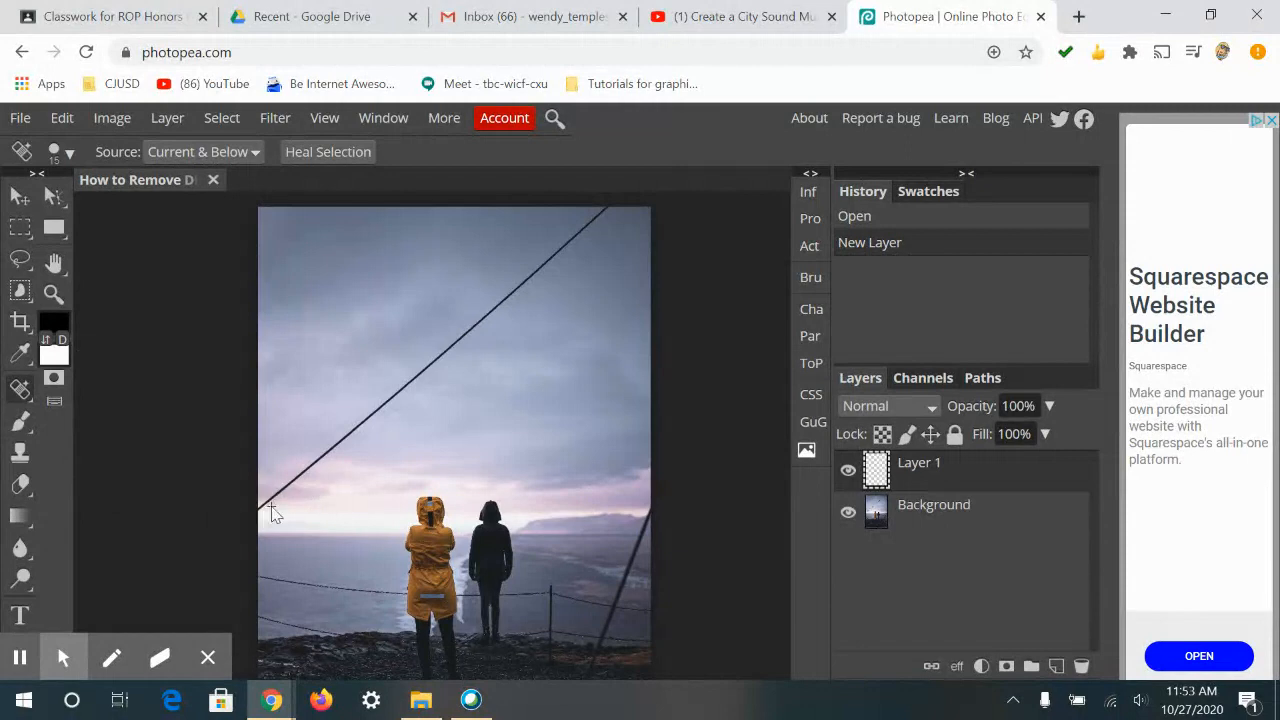
# Step: Enlarge the healing brush to 100 and remove the thin diagonal wire across the sky in one straight stroke
pyautogui.hotkey('ctrl', '+')
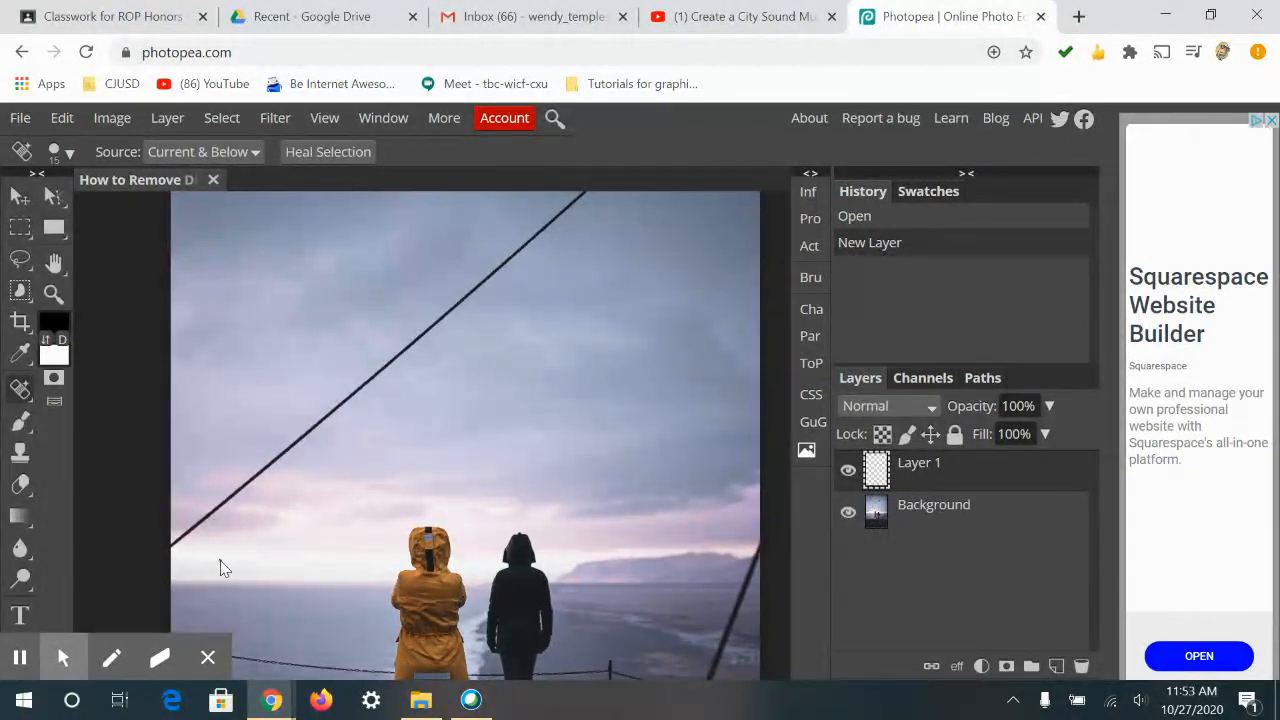
pyautogui.press(']')
pyautogui.press(']')
pyautogui.press(']')
pyautogui.press(']')
pyautogui.press(']')
pyautogui.moveTo(580, 266); pyautogui.dragTo(449, 400)
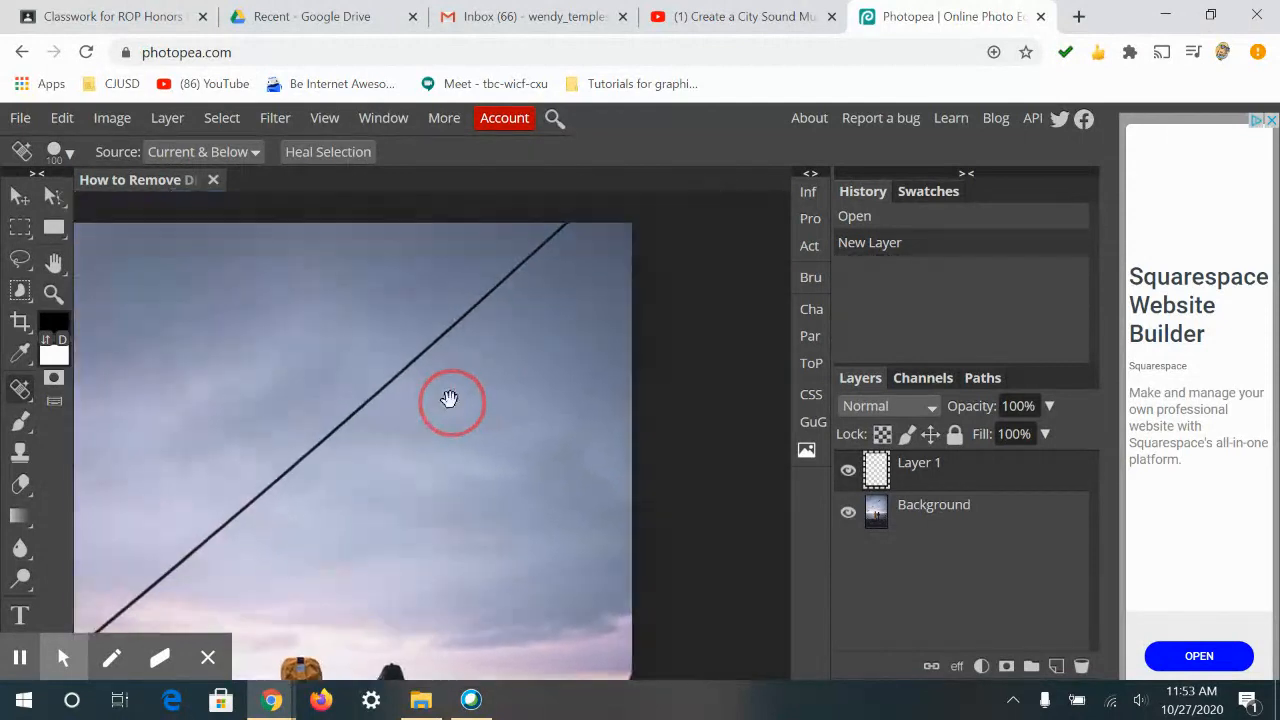
pyautogui.moveTo(571, 219); pyautogui.dragTo(580, 334)
pyautogui.keyDown('alt'); pyautogui.click(514, 316); pyautogui.keyUp('alt')
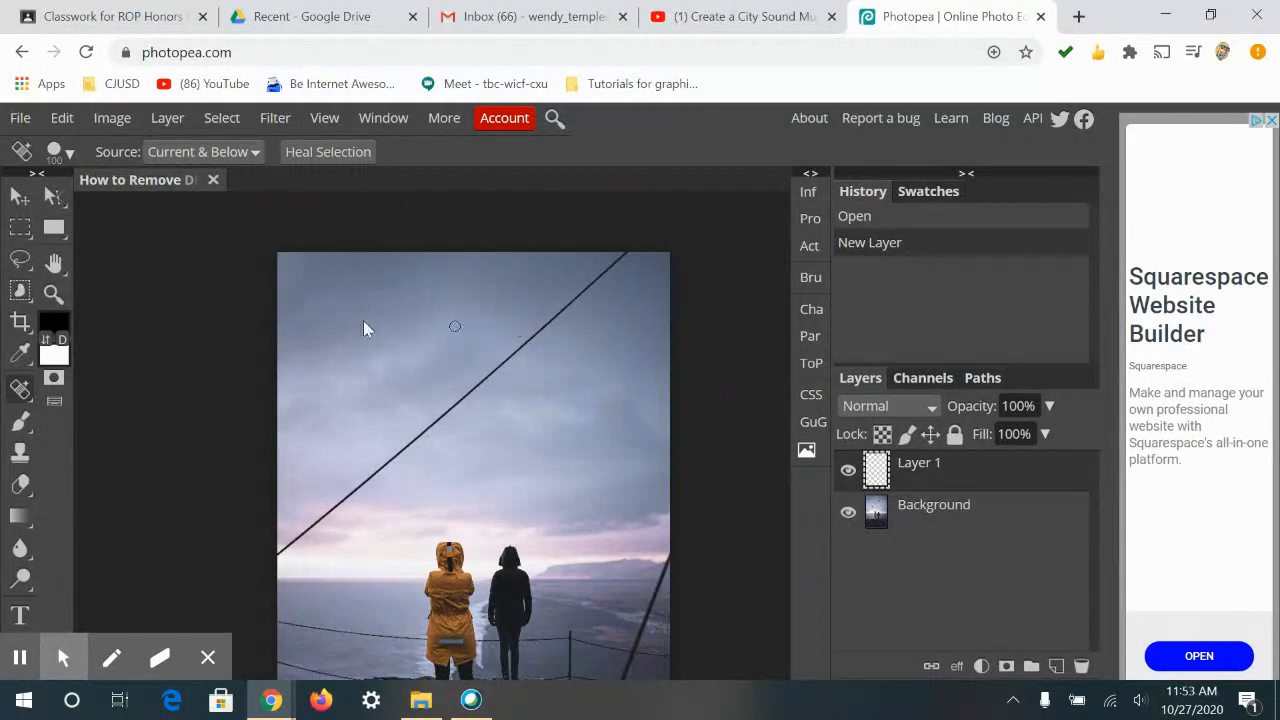
pyautogui.click(280, 557)
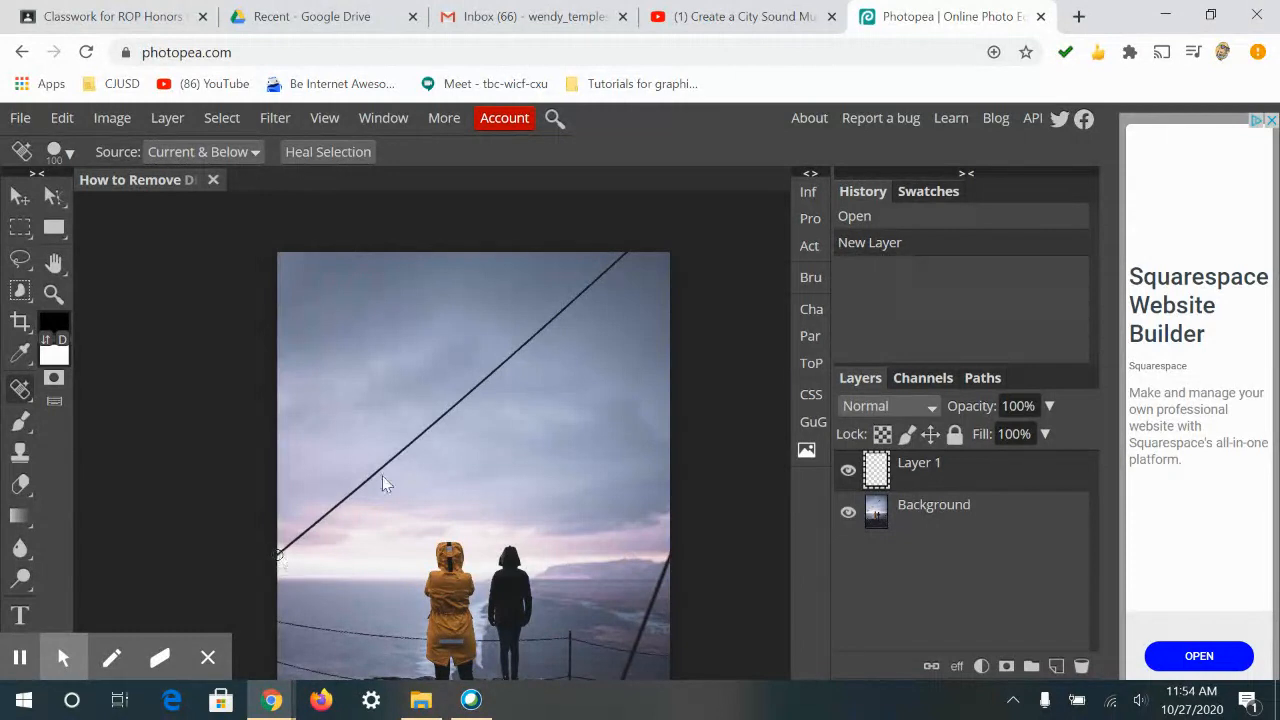
pyautogui.keyDown('shift'); pyautogui.click(628, 252); pyautogui.keyUp('shift')
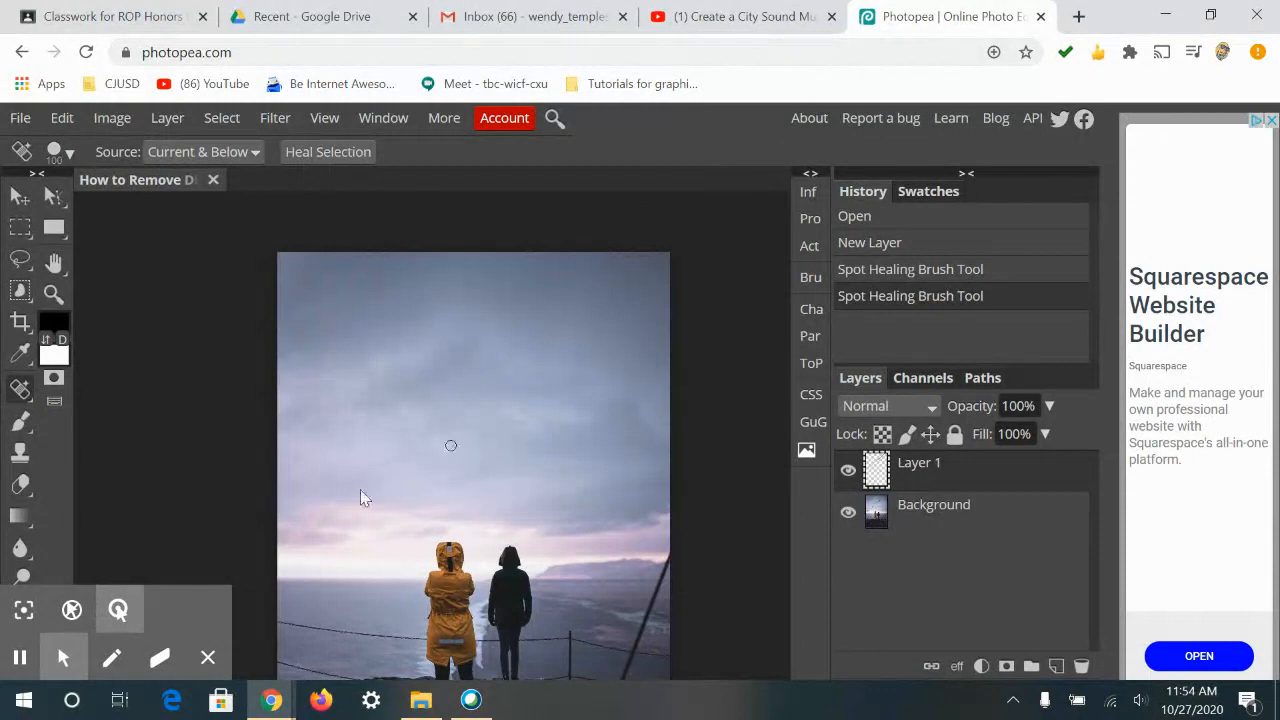
# Step: Heal away the thick diagonal cable at the photo's right edge with a straight stroke down to the ground
pyautogui.moveTo(638, 506); pyautogui.dragTo(566, 374)
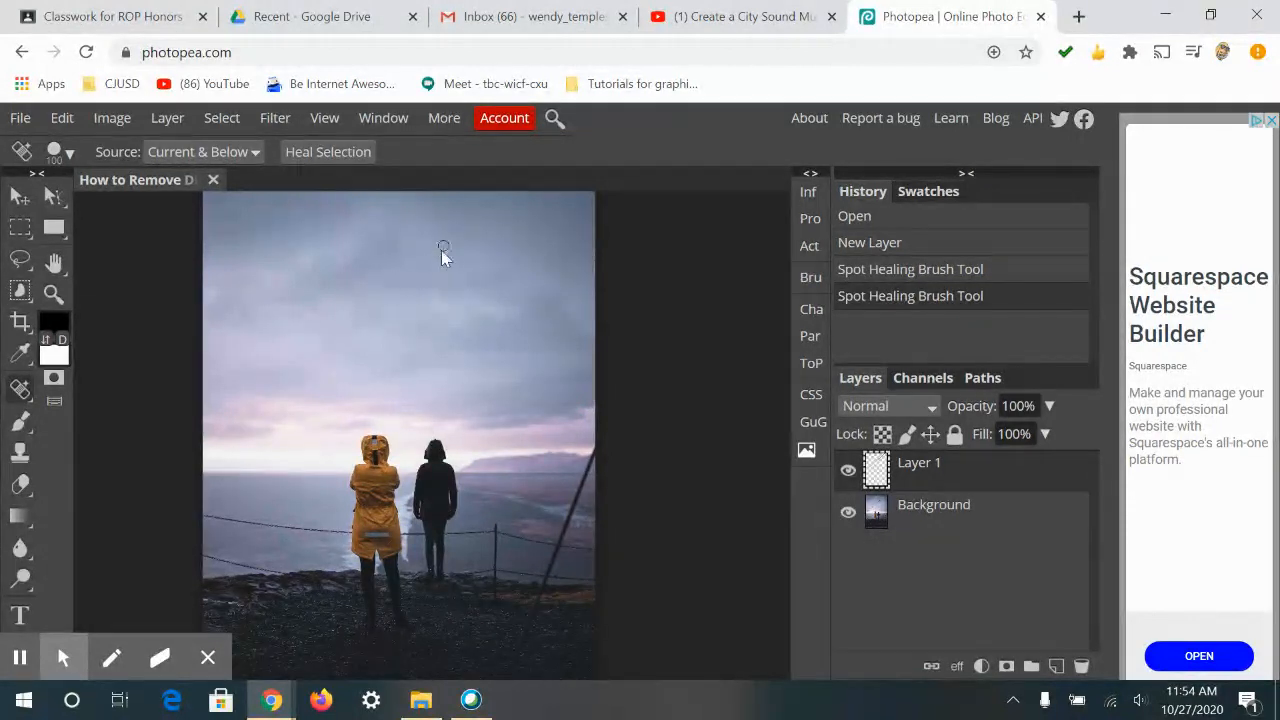
pyautogui.moveTo(462, 474); pyautogui.dragTo(418, 339)
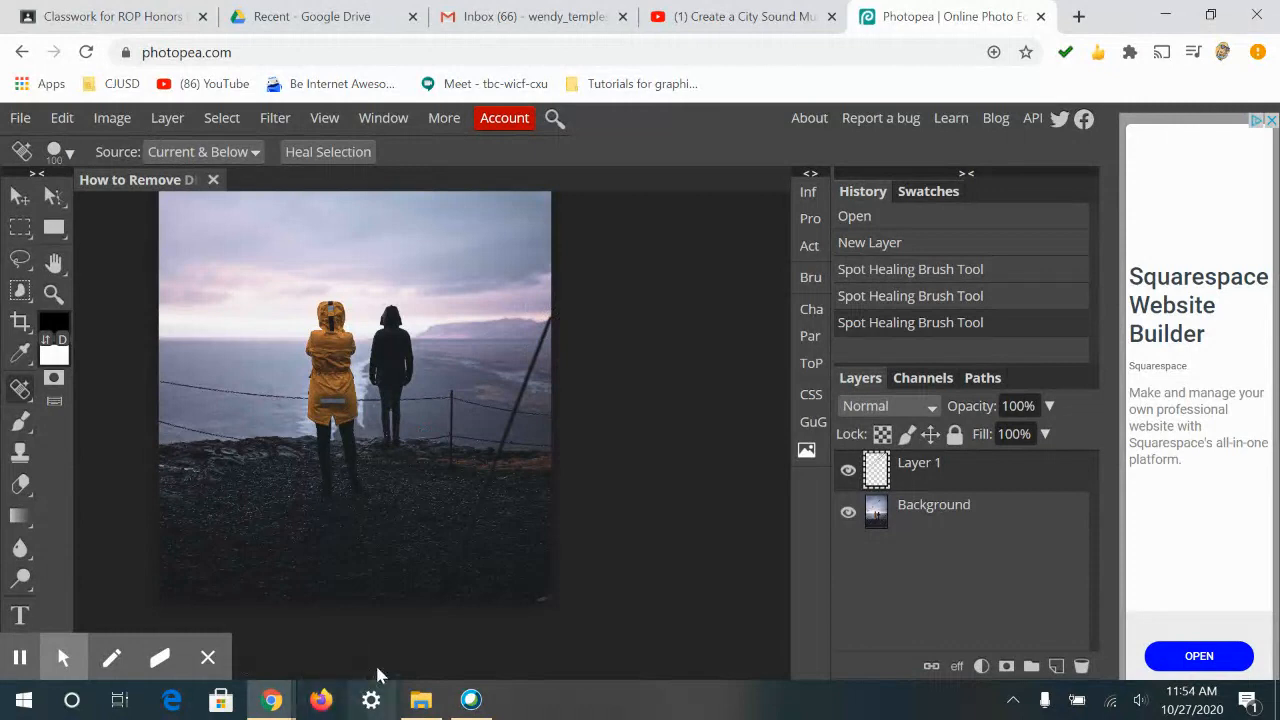
pyautogui.keyDown('shift'); pyautogui.click(446, 601); pyautogui.keyUp('shift')
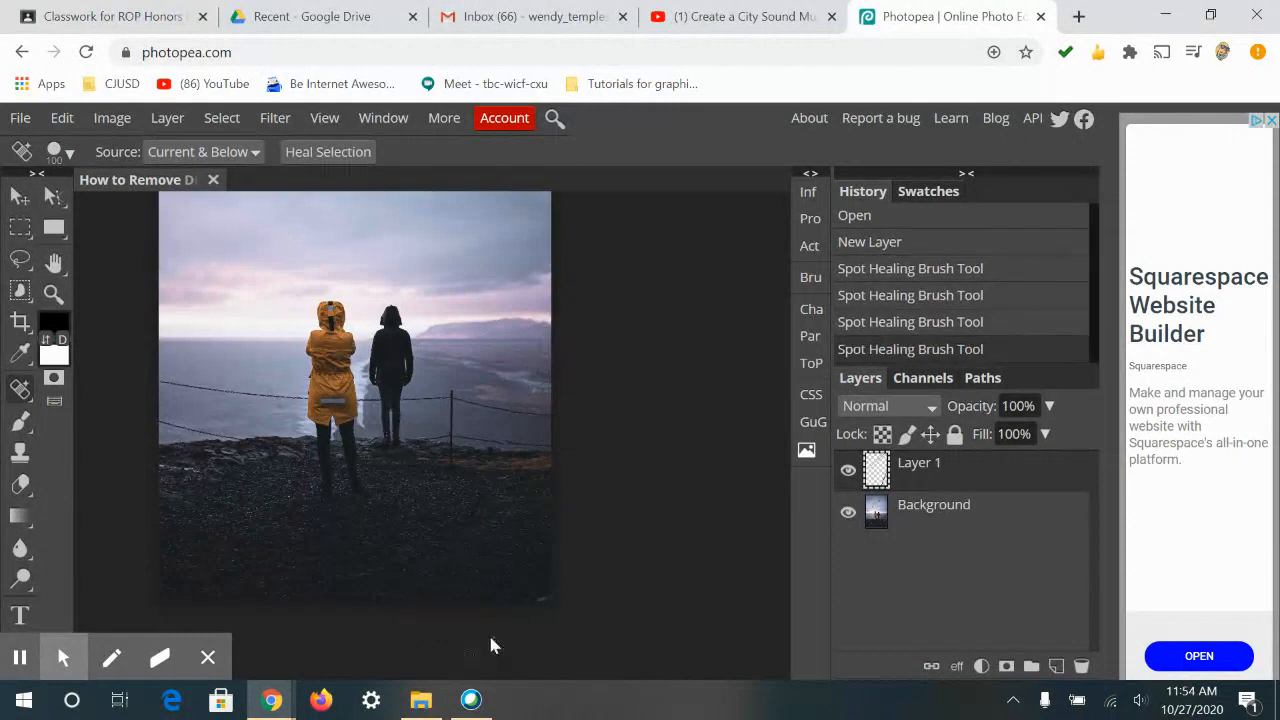
# Step: Reduce the healing brush to 90 and remove the fence post to the right of the person in black
pyautogui.scroll(-2, 567, 540)
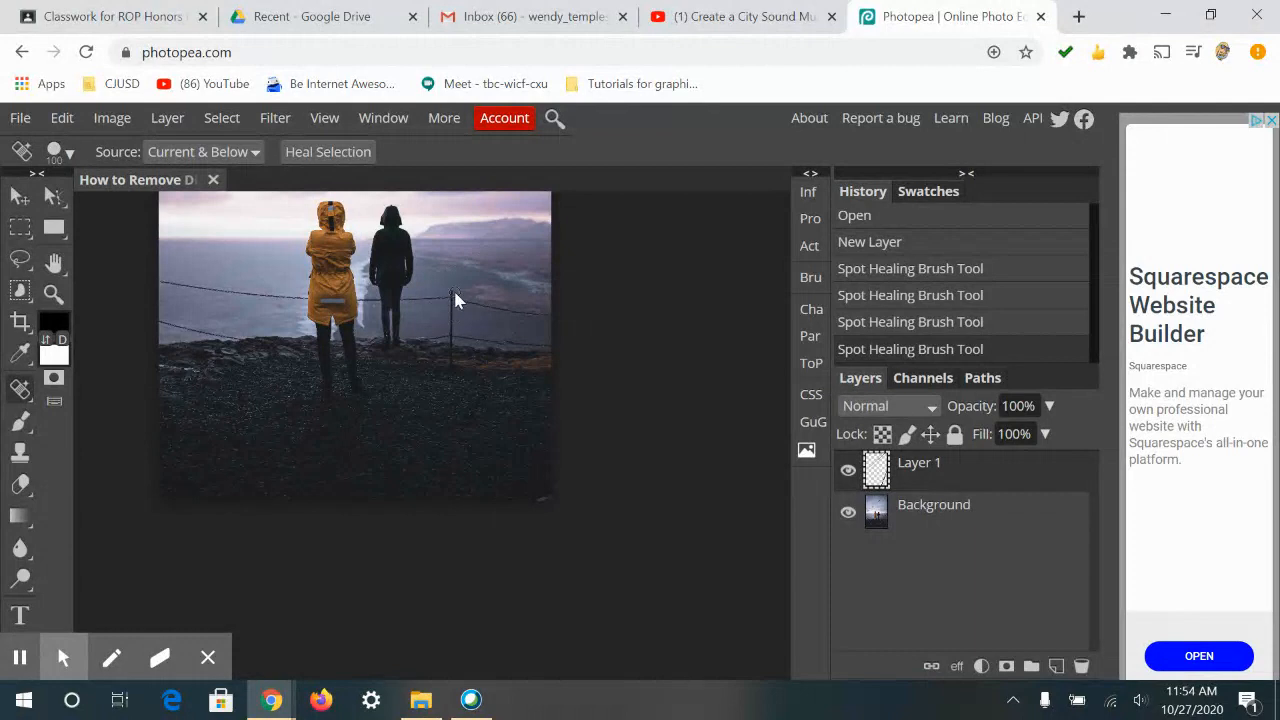
pyautogui.press('[')
pyautogui.click(452, 293)
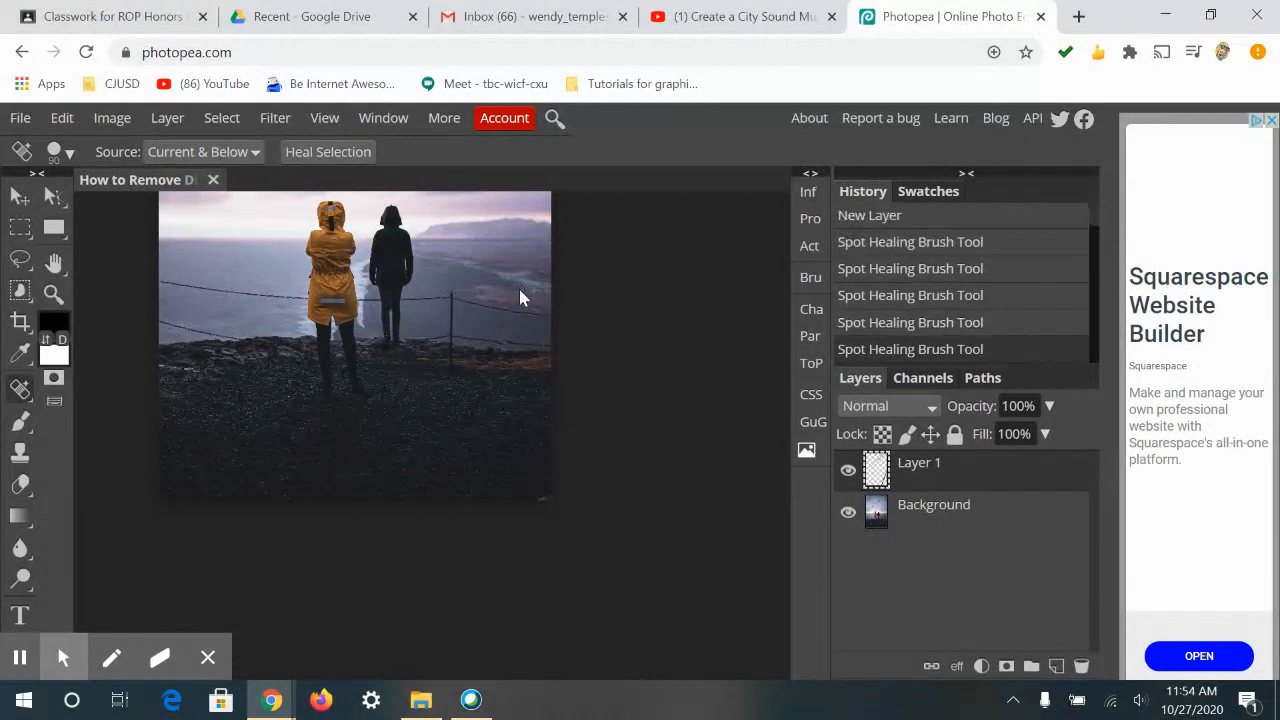
pyautogui.click(452, 365)
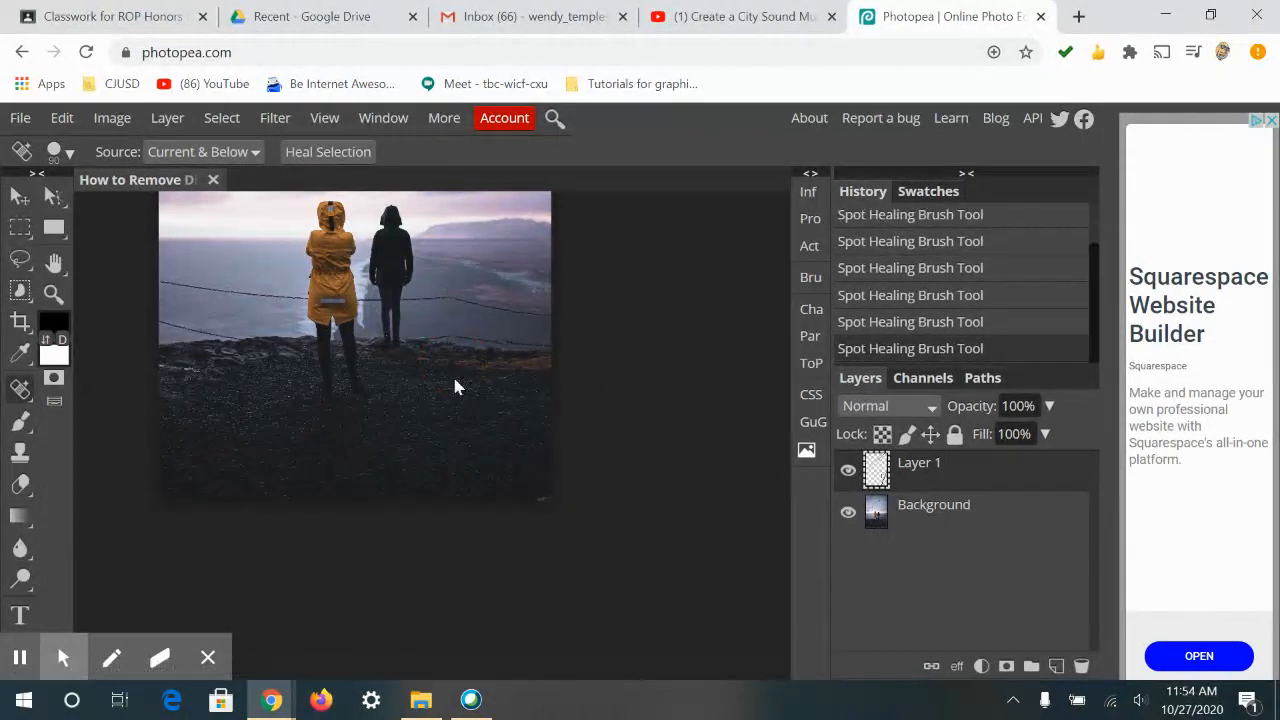
# Step: Remove the grey strip on the back of the yellow coat using a healing brush size of 80
pyautogui.moveTo(220, 429); pyautogui.dragTo(349, 509)
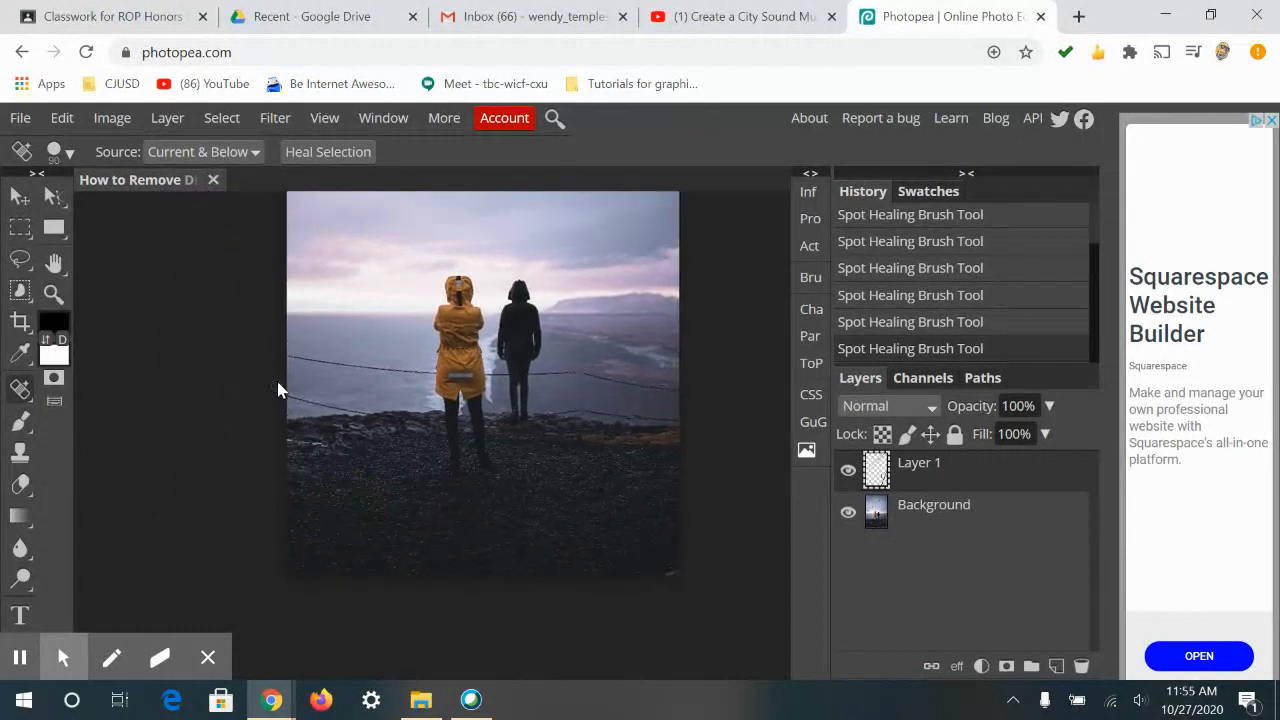
pyautogui.scroll(3, 298, 373)
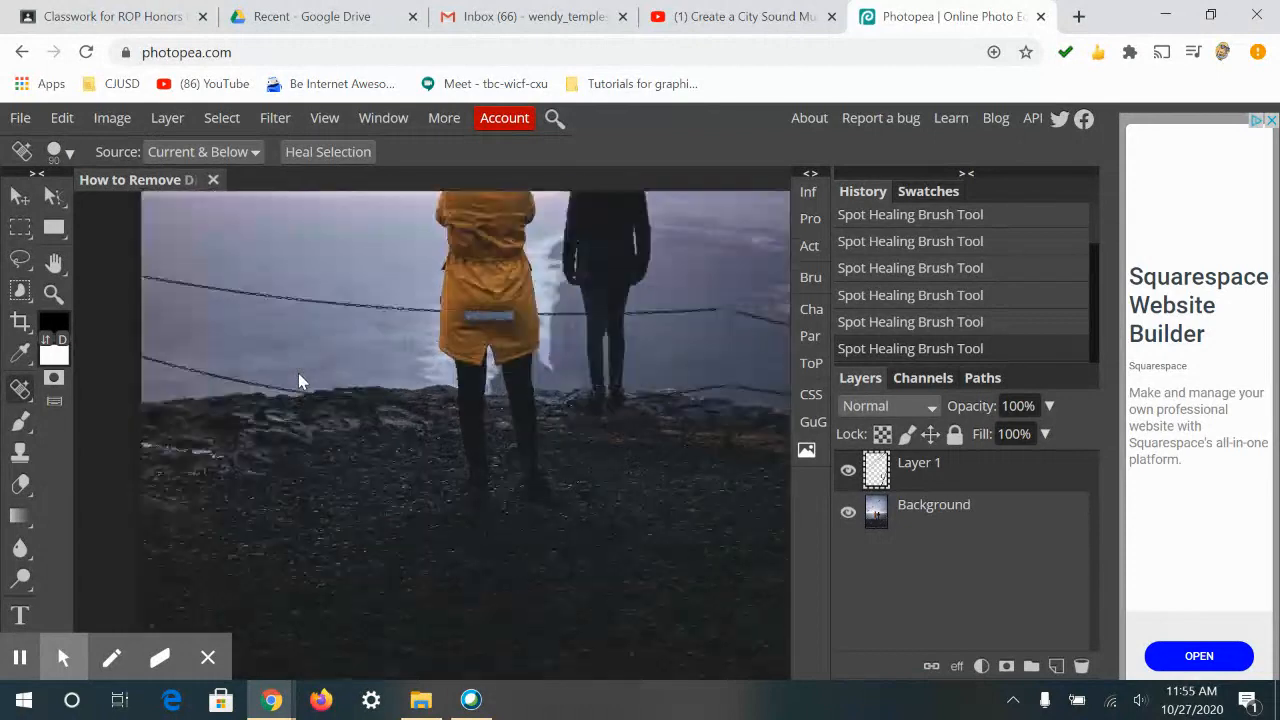
pyautogui.moveTo(304, 378); pyautogui.dragTo(366, 457)
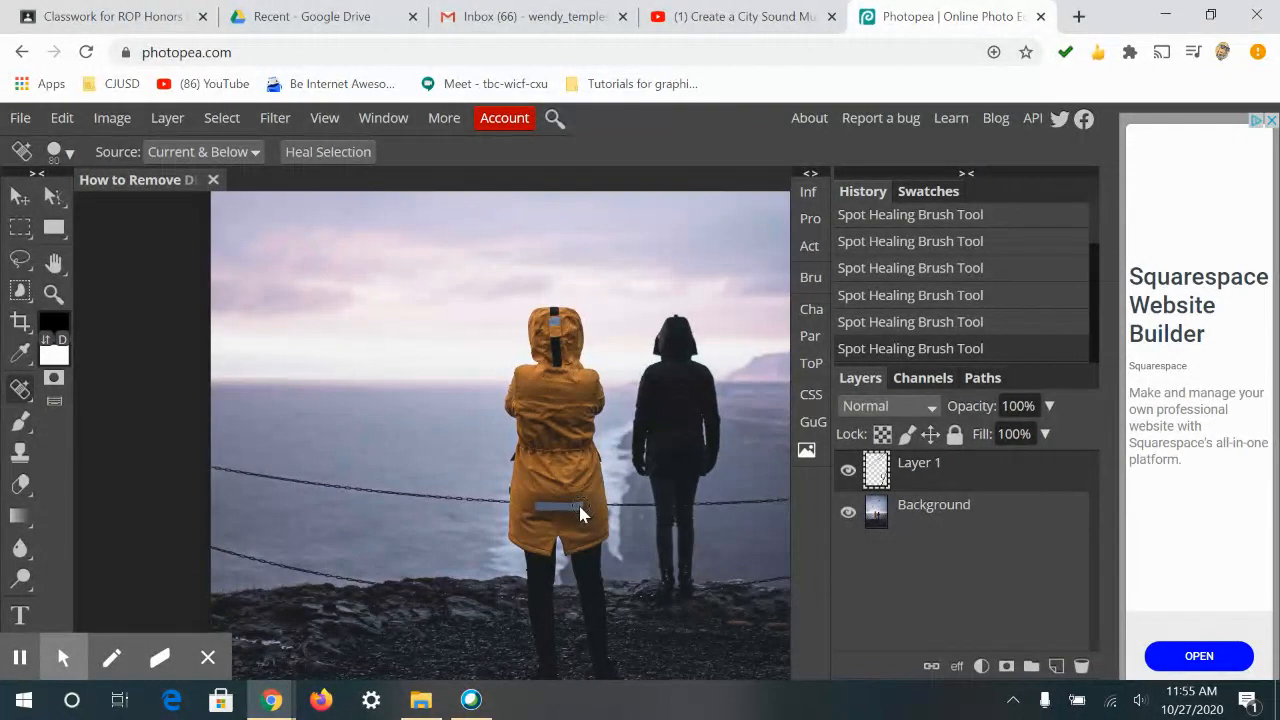
pyautogui.click(431, 523)
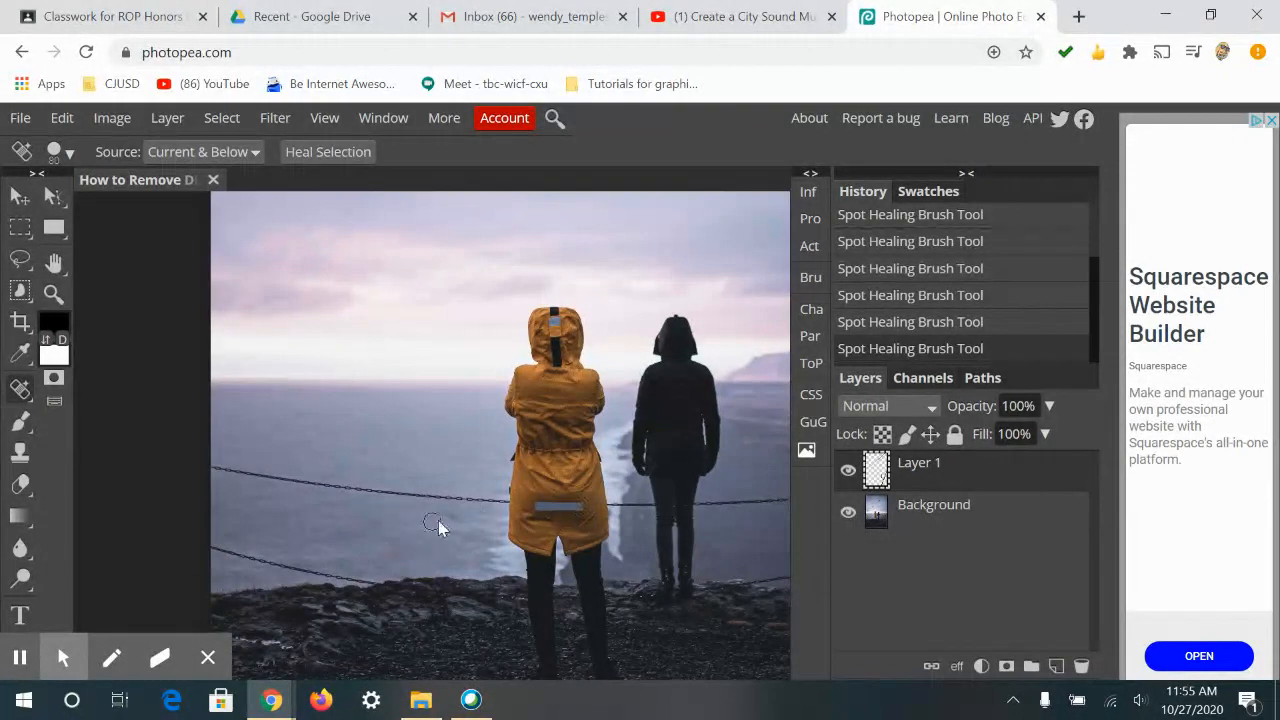
pyautogui.click(537, 510)
pyautogui.click(63, 657)
pyautogui.click(118, 609)
# Step: Heal away the upper chain from the photo's left edge to the yellow coat in short strokes, with brush size 60
pyautogui.moveTo(346, 505); pyautogui.dragTo(197, 540)
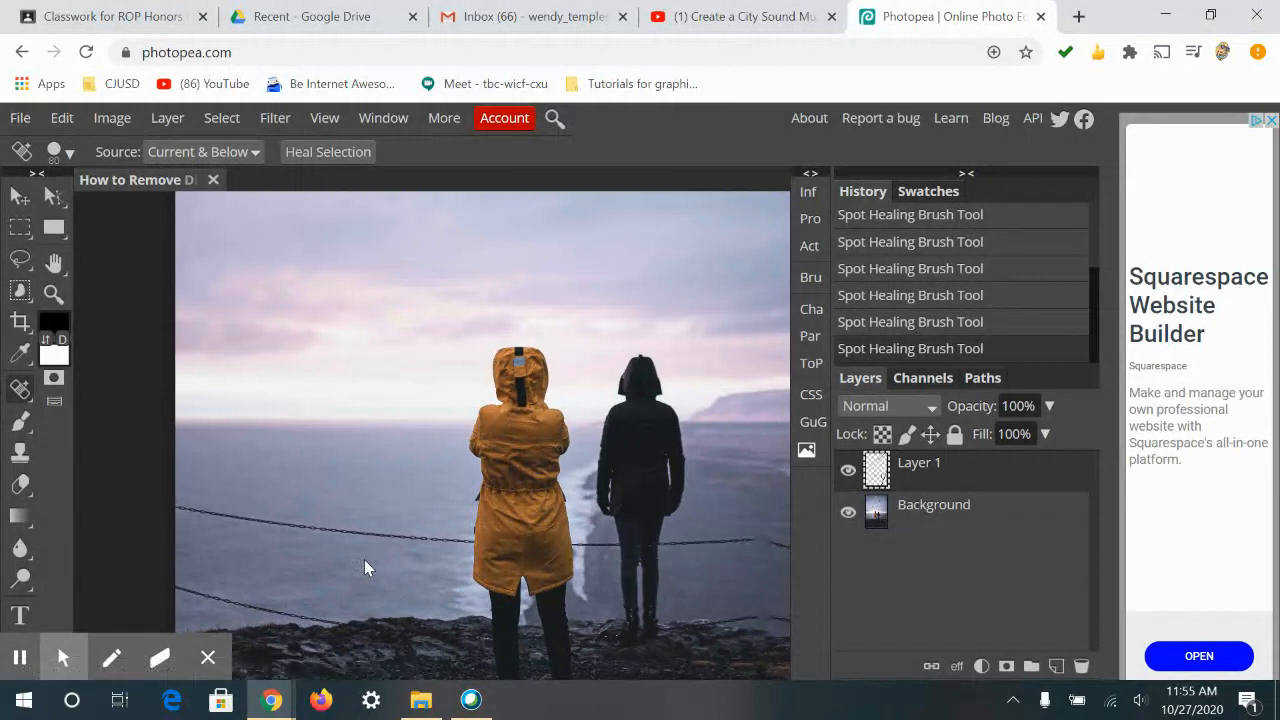
pyautogui.scroll(2, 364, 559)
pyautogui.moveTo(364, 559); pyautogui.dragTo(651, 486)
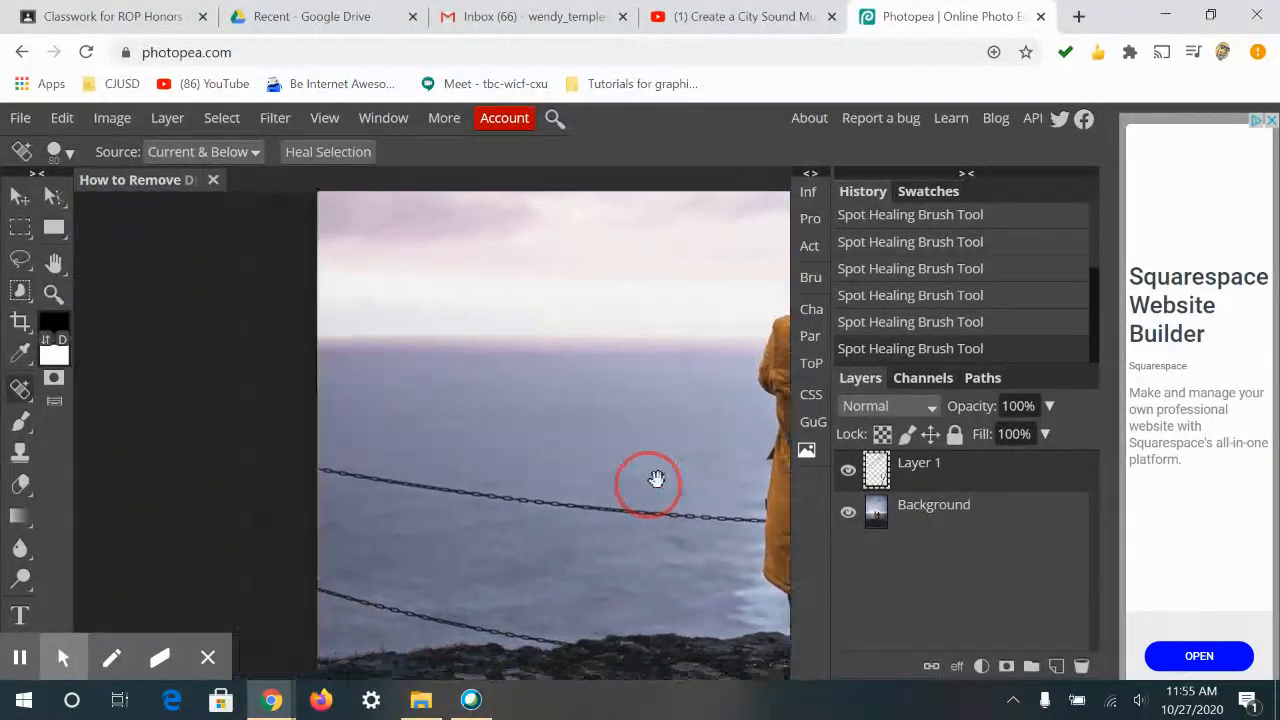
pyautogui.moveTo(469, 529); pyautogui.dragTo(400, 470)
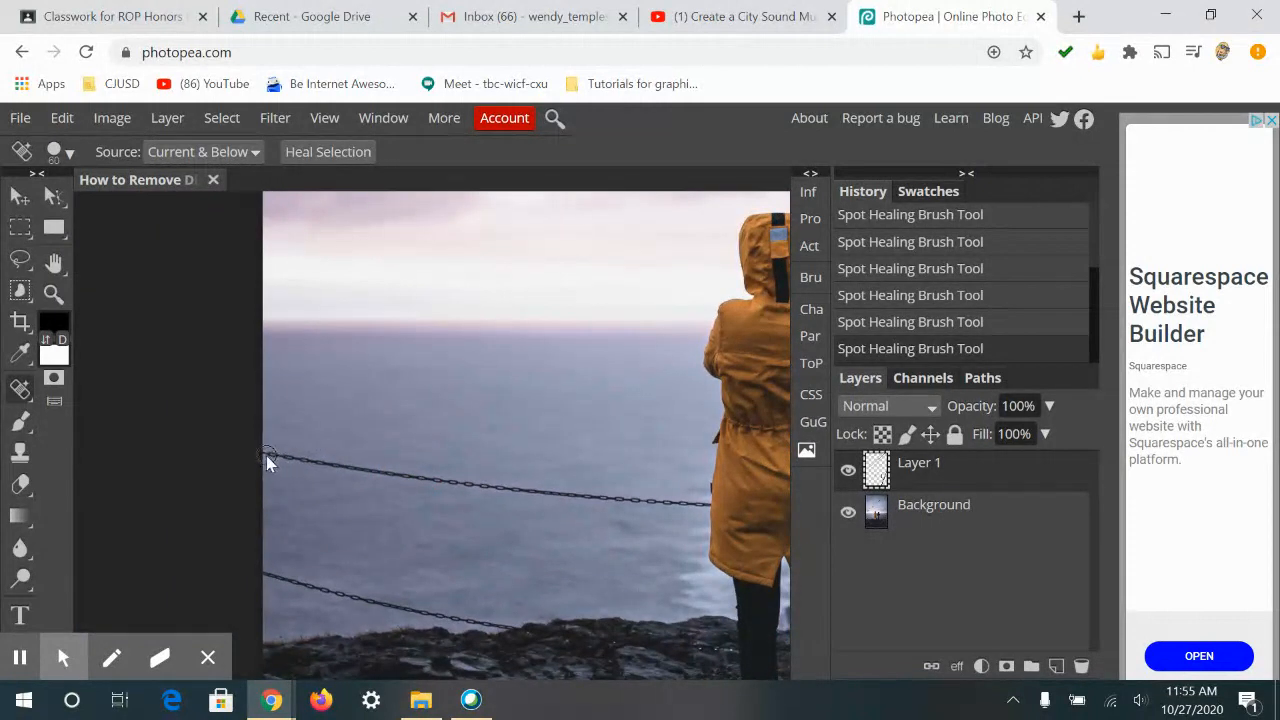
pyautogui.moveTo(293, 461); pyautogui.dragTo(331, 470)
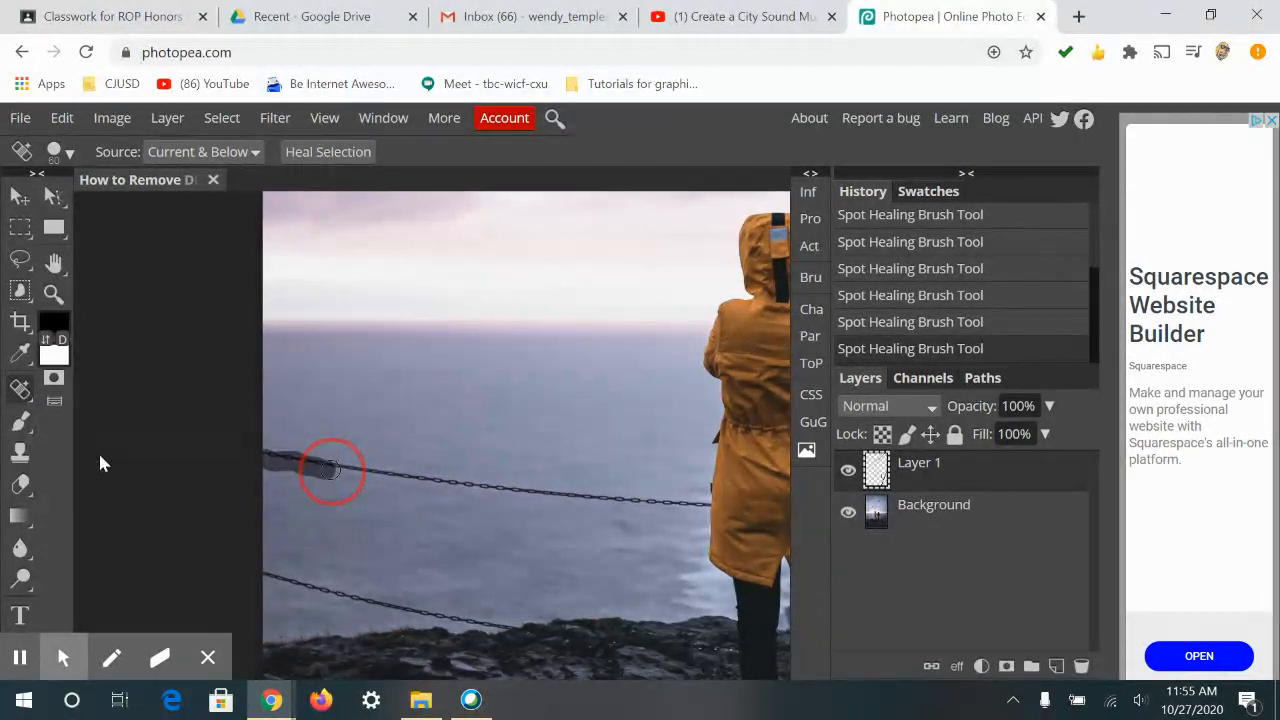
pyautogui.moveTo(296, 457); pyautogui.dragTo(334, 465)
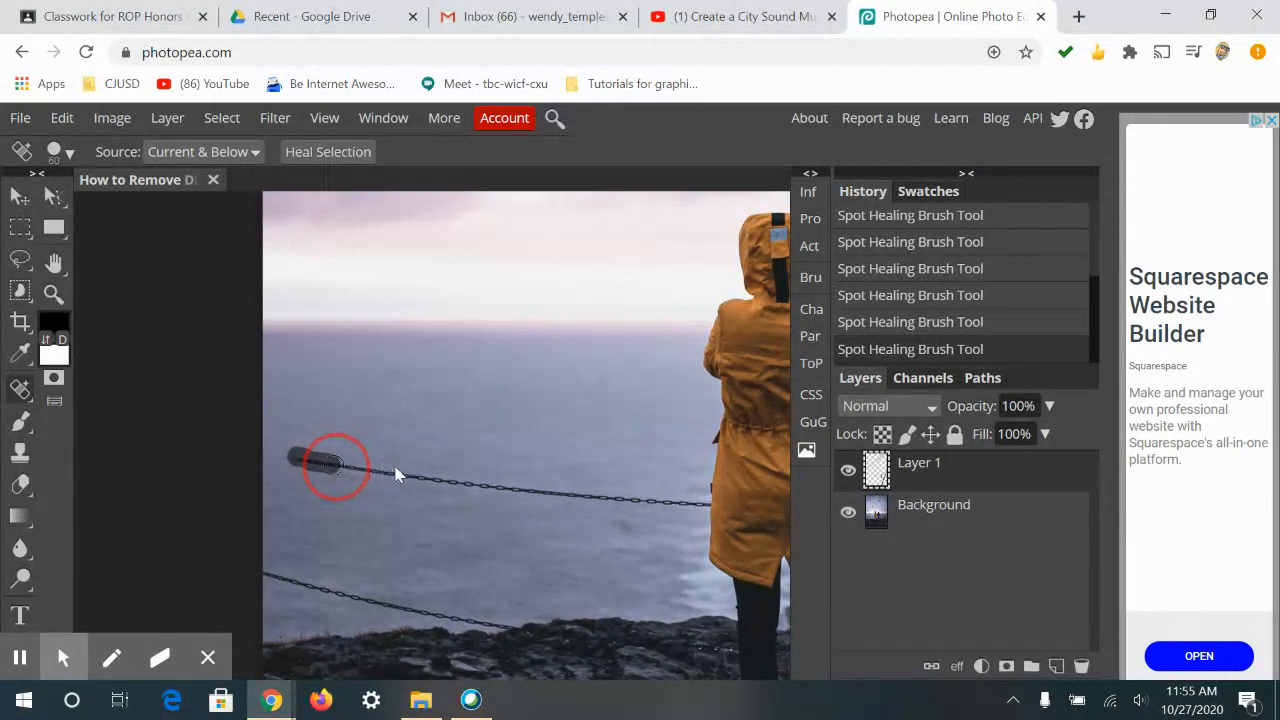
pyautogui.scroll(-2, 288, 486)
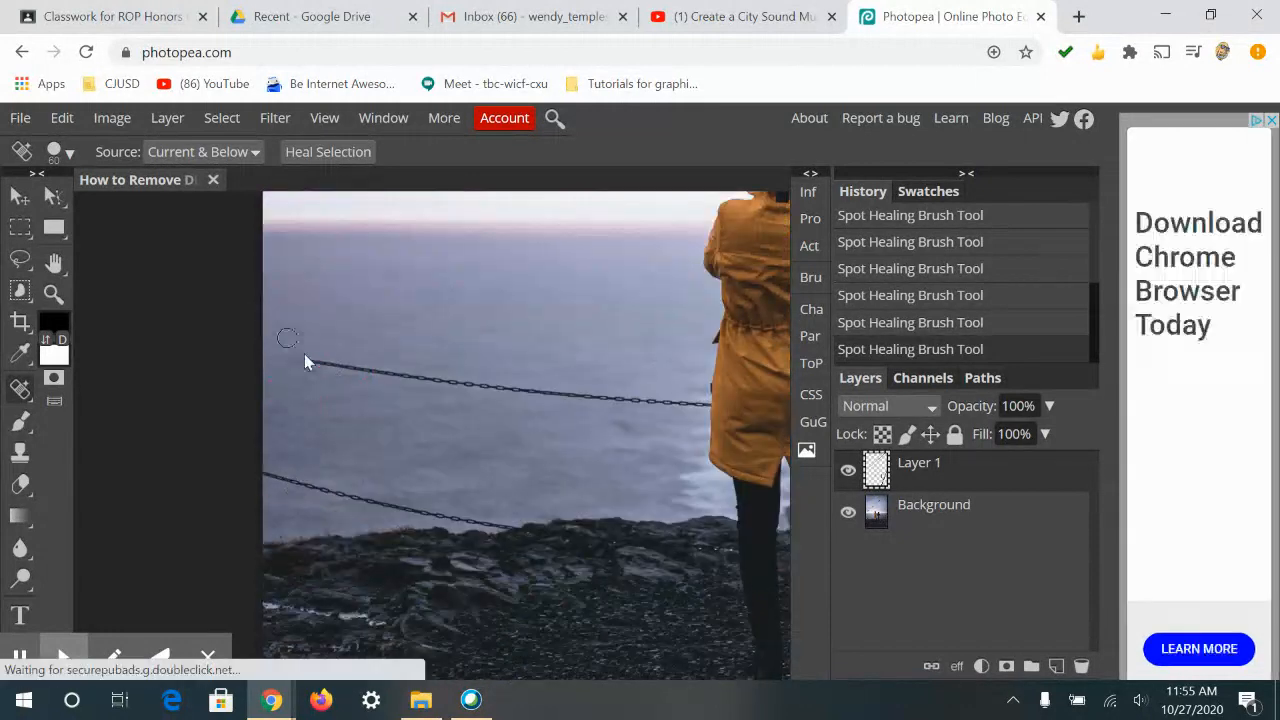
pyautogui.moveTo(301, 362); pyautogui.dragTo(571, 394)
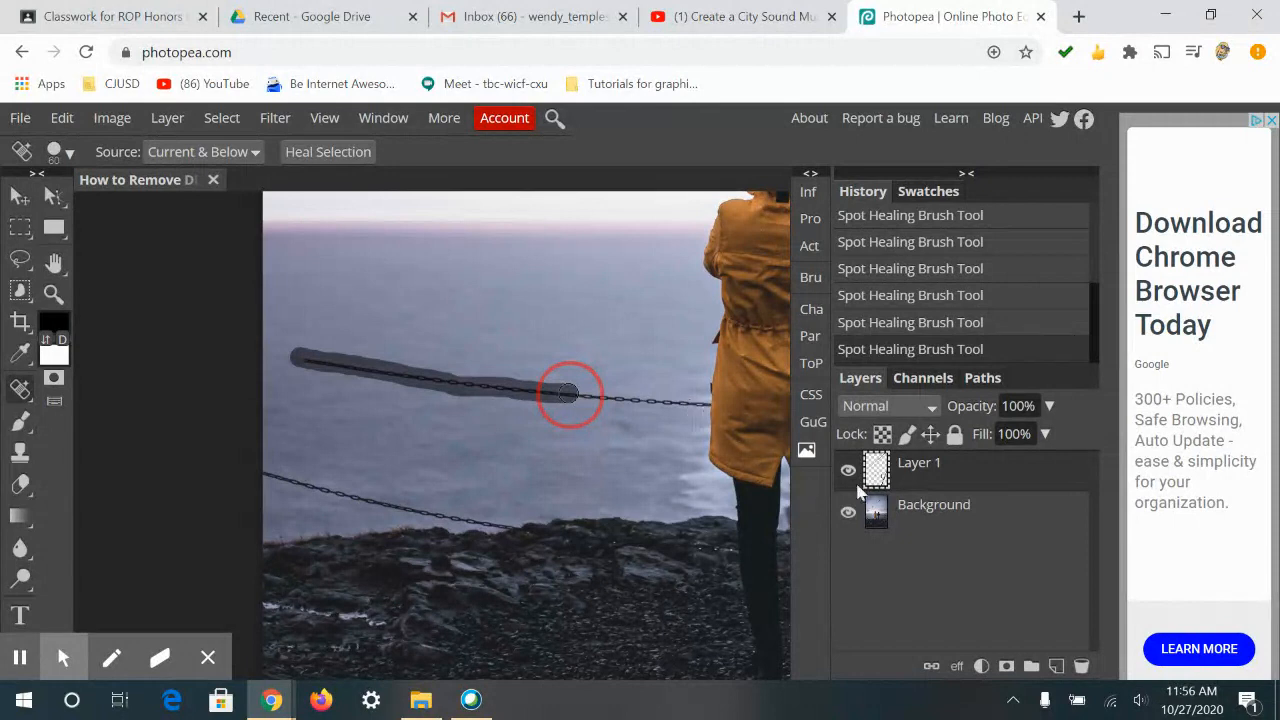
# Step: Heal away the rest of the upper chain from the yellow coat, past the person in black, to the photo's right edge
pyautogui.moveTo(706, 555)
pyautogui.mouseDown()
pyautogui.moveTo(734, 523)
pyautogui.moveTo(549, 529)
pyautogui.moveTo(269, 411)
pyautogui.moveTo(312, 391)
pyautogui.moveTo(415, 402)
pyautogui.mouseUp()
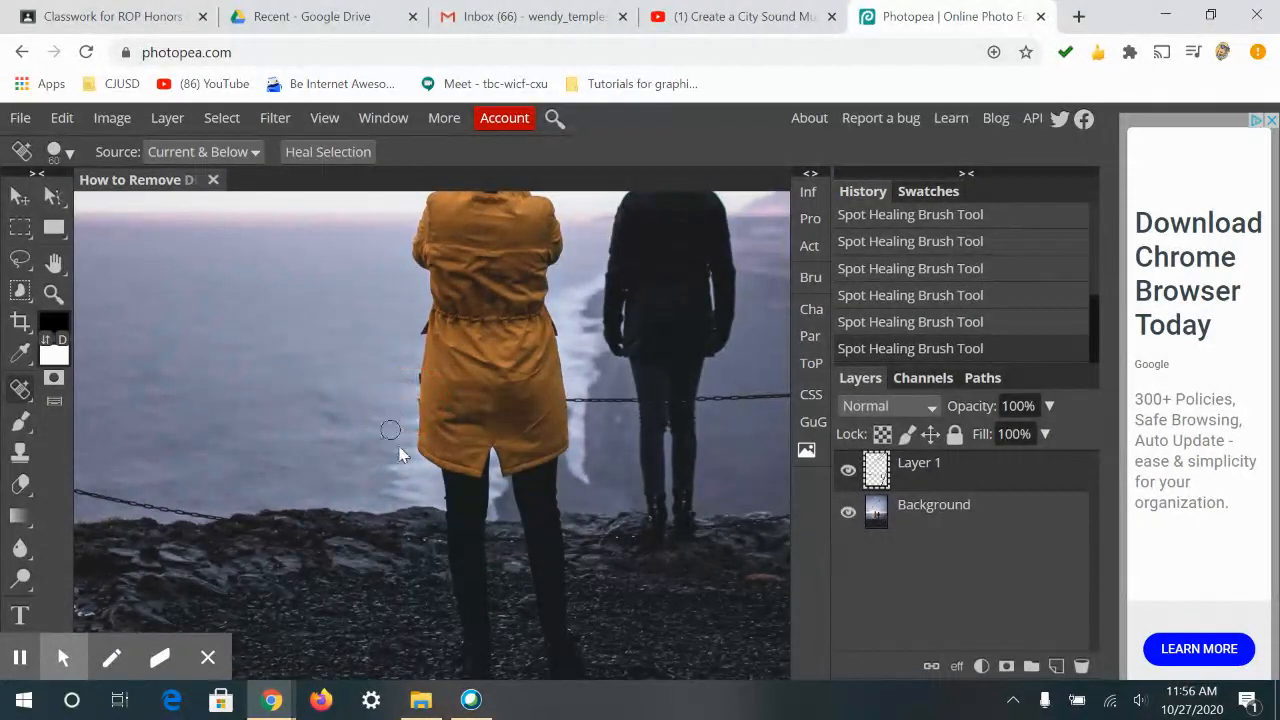
pyautogui.moveTo(576, 400); pyautogui.dragTo(626, 405)
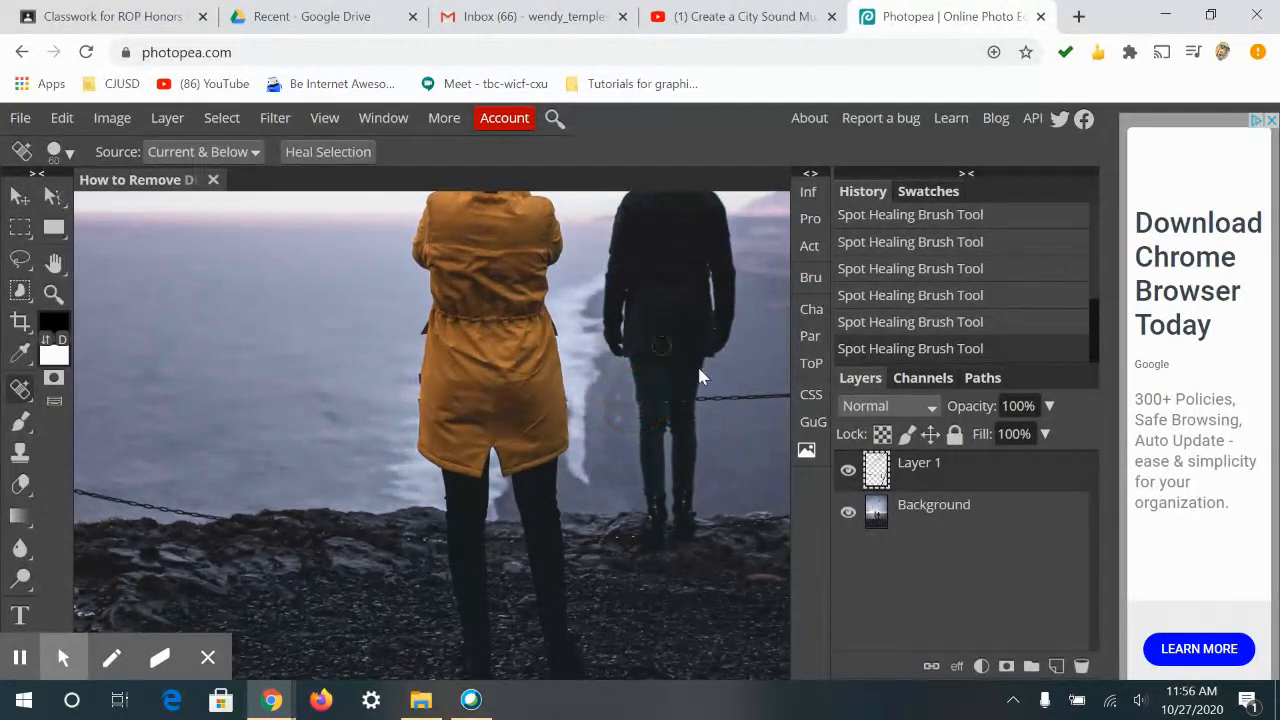
pyautogui.moveTo(717, 428)
pyautogui.mouseDown()
pyautogui.moveTo(461, 463)
pyautogui.moveTo(480, 434)
pyautogui.moveTo(585, 428)
pyautogui.mouseUp()
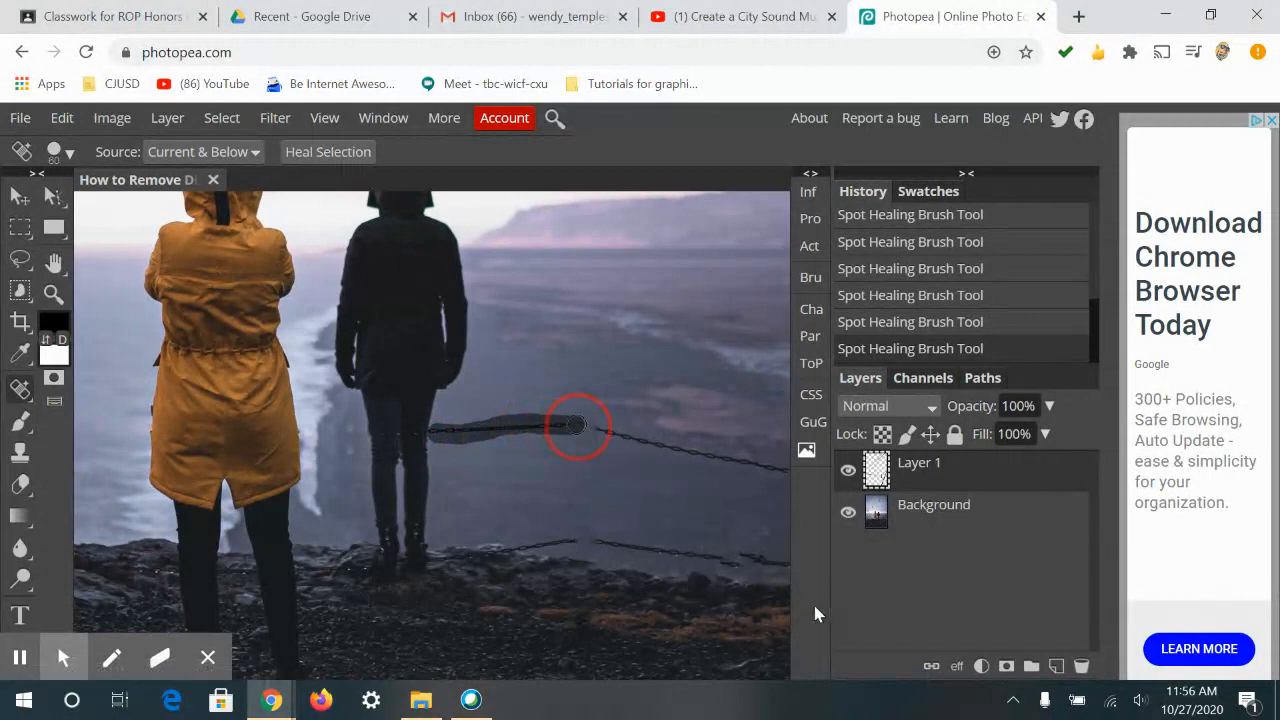
pyautogui.hscroll(5, 503, 543)
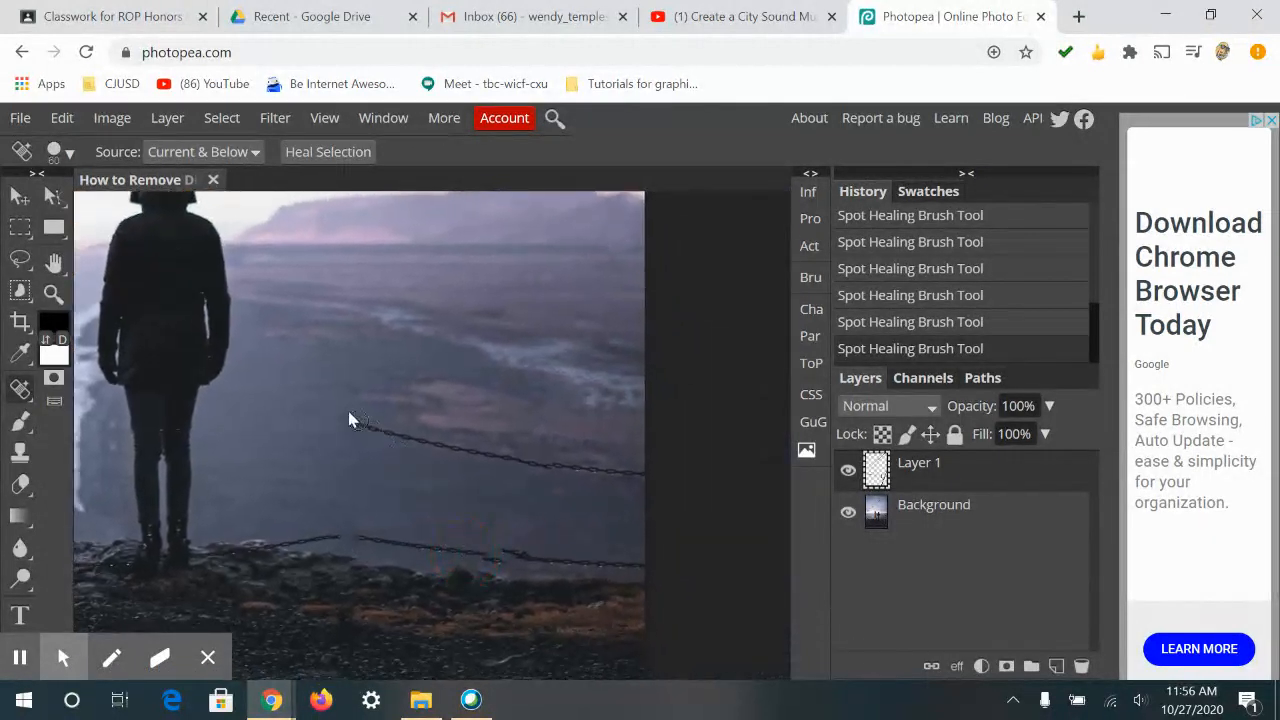
pyautogui.moveTo(390, 447); pyautogui.dragTo(436, 462)
pyautogui.moveTo(460, 460)
pyautogui.mouseDown()
pyautogui.moveTo(544, 474)
pyautogui.moveTo(670, 467)
pyautogui.mouseUp()
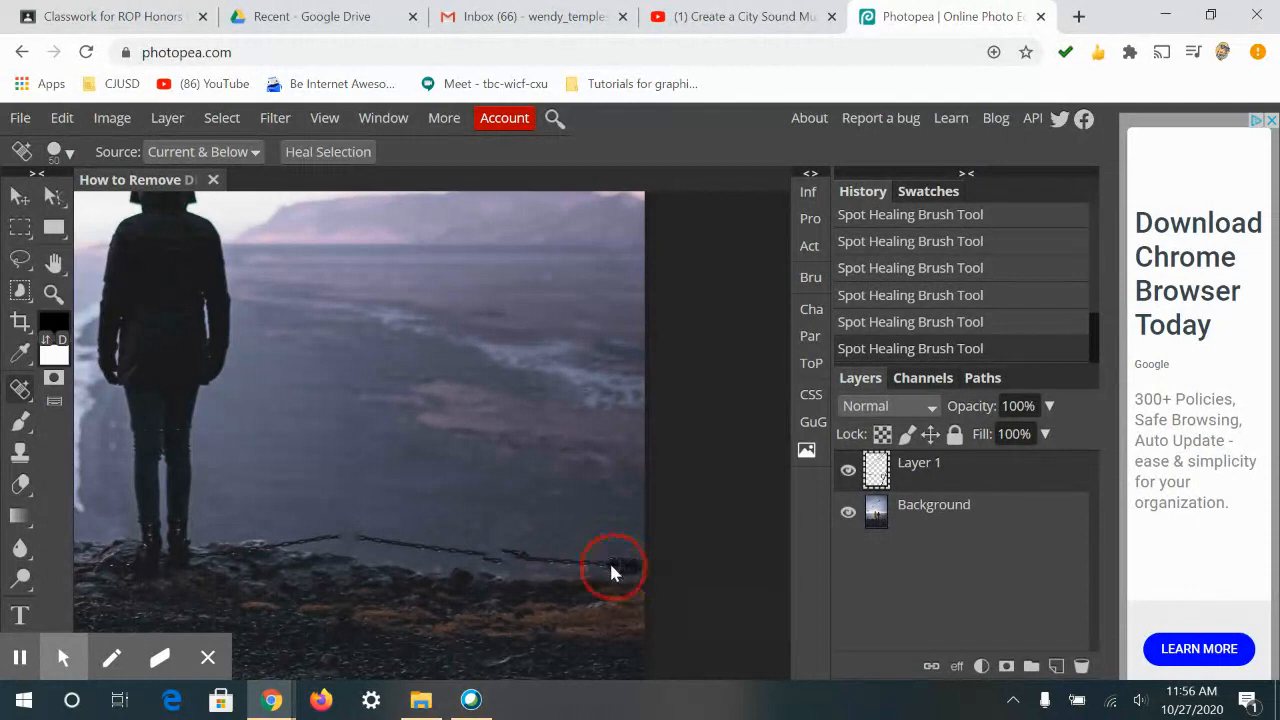
# Step: Heal away the lower chain from the photo's right edge to the black-clad person's feet in short strokes, with brush size 50
pyautogui.moveTo(588, 570)
pyautogui.mouseDown()
pyautogui.moveTo(504, 551)
pyautogui.moveTo(531, 577)
pyautogui.mouseUp()
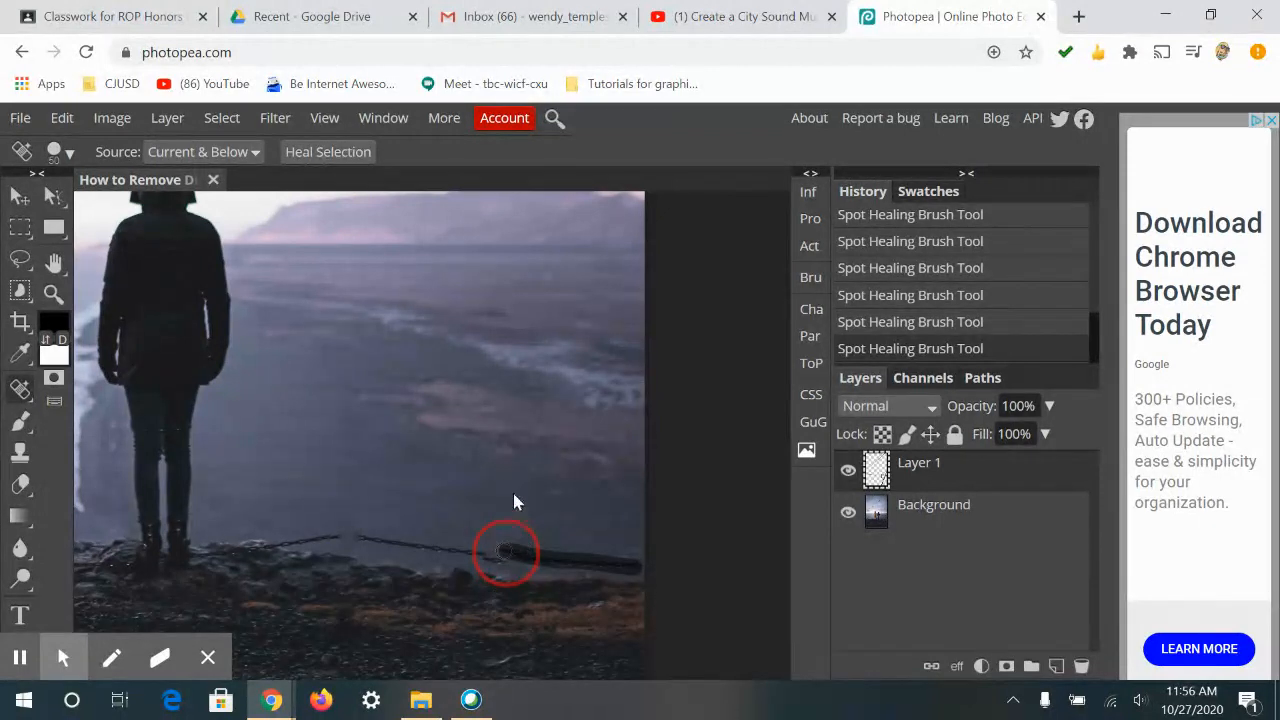
pyautogui.click(473, 566)
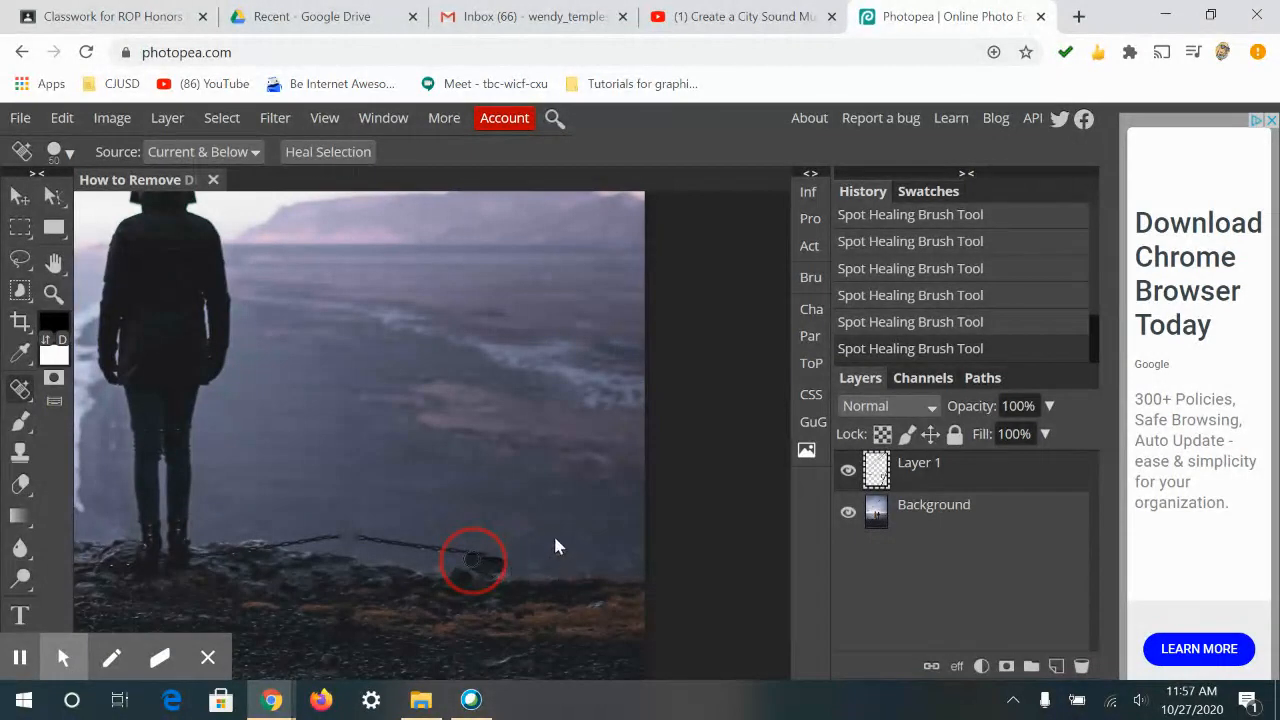
pyautogui.moveTo(487, 563)
pyautogui.mouseDown()
pyautogui.moveTo(410, 538)
pyautogui.moveTo(367, 542)
pyautogui.mouseUp()
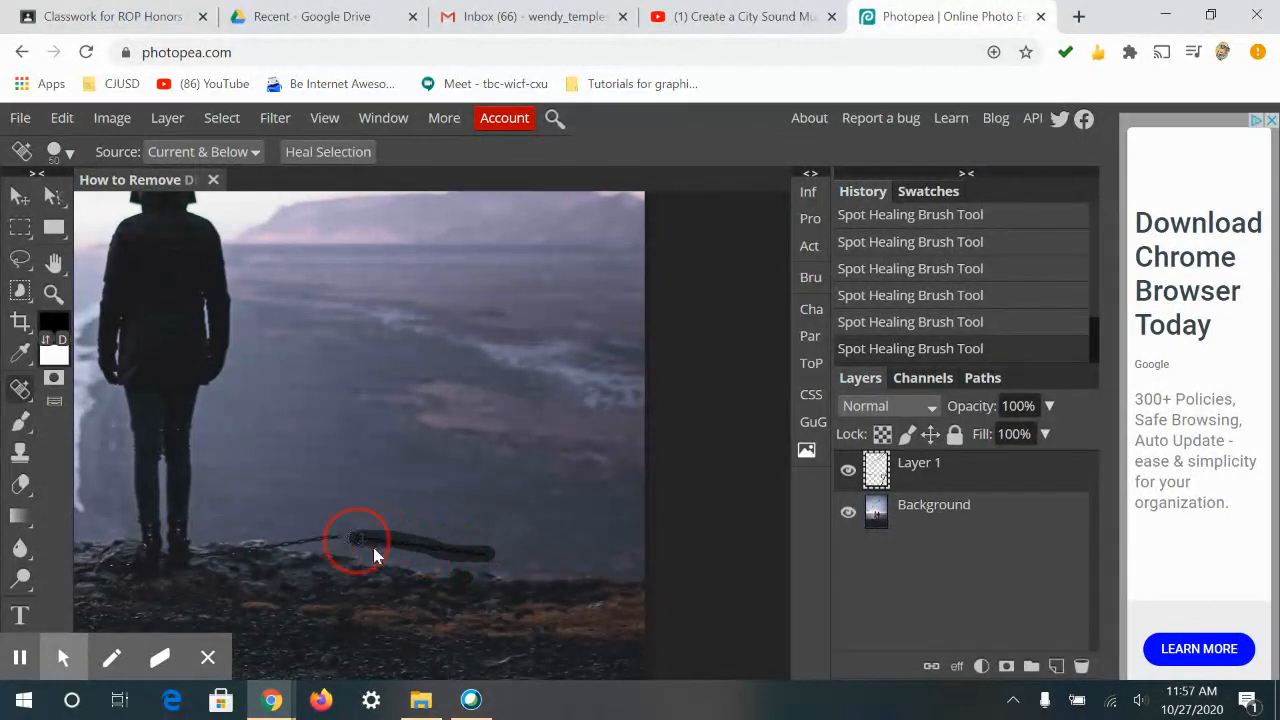
pyautogui.moveTo(474, 550); pyautogui.dragTo(666, 543)
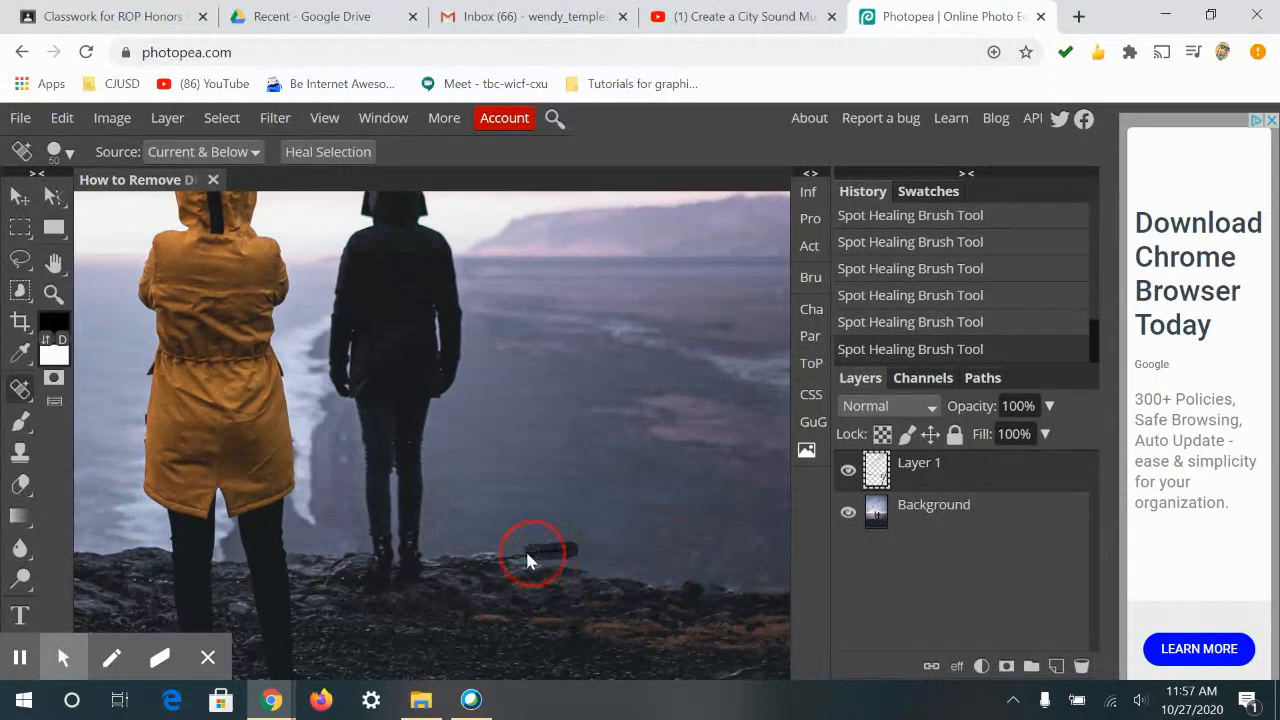
pyautogui.moveTo(485, 569); pyautogui.dragTo(430, 572)
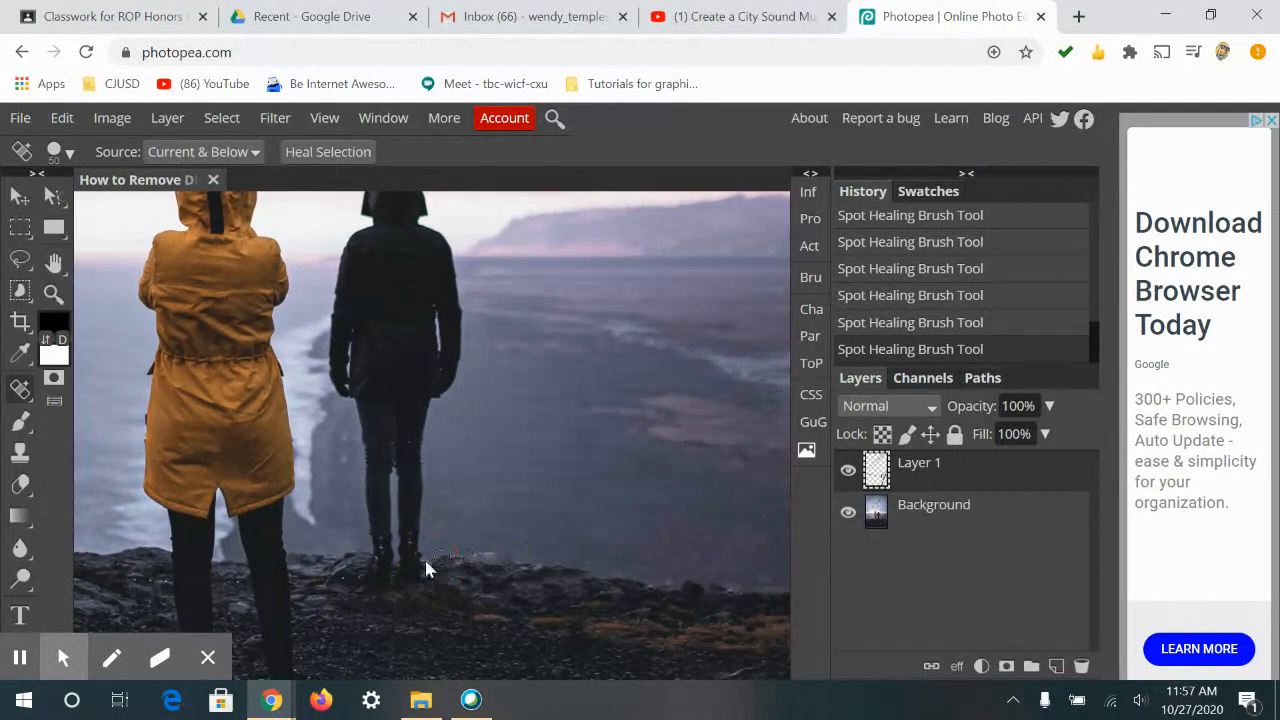
# Step: Heal away the lower chain from between the yellow-coated person's legs, along the rocks, to the photo's left edge
pyautogui.moveTo(366, 580)
pyautogui.mouseDown()
pyautogui.moveTo(615, 537)
pyautogui.moveTo(543, 538)
pyautogui.mouseUp()
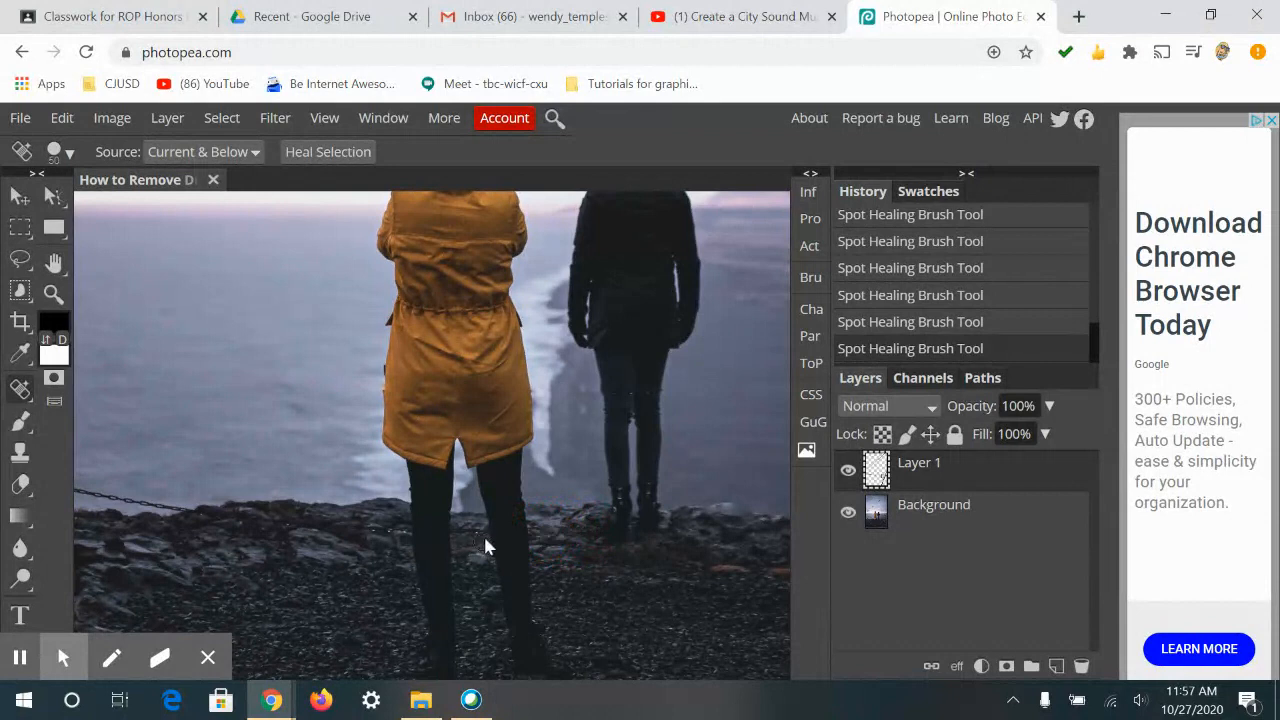
pyautogui.moveTo(482, 536); pyautogui.dragTo(462, 538)
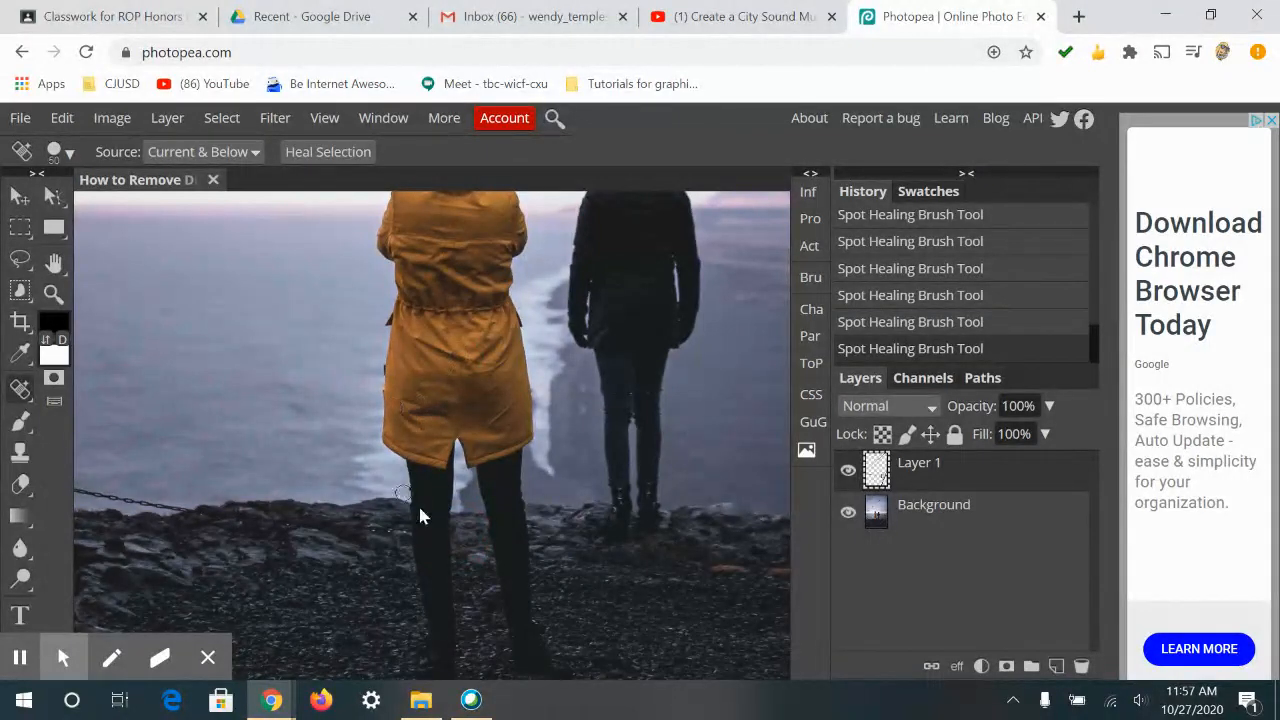
pyautogui.moveTo(398, 531); pyautogui.dragTo(217, 515)
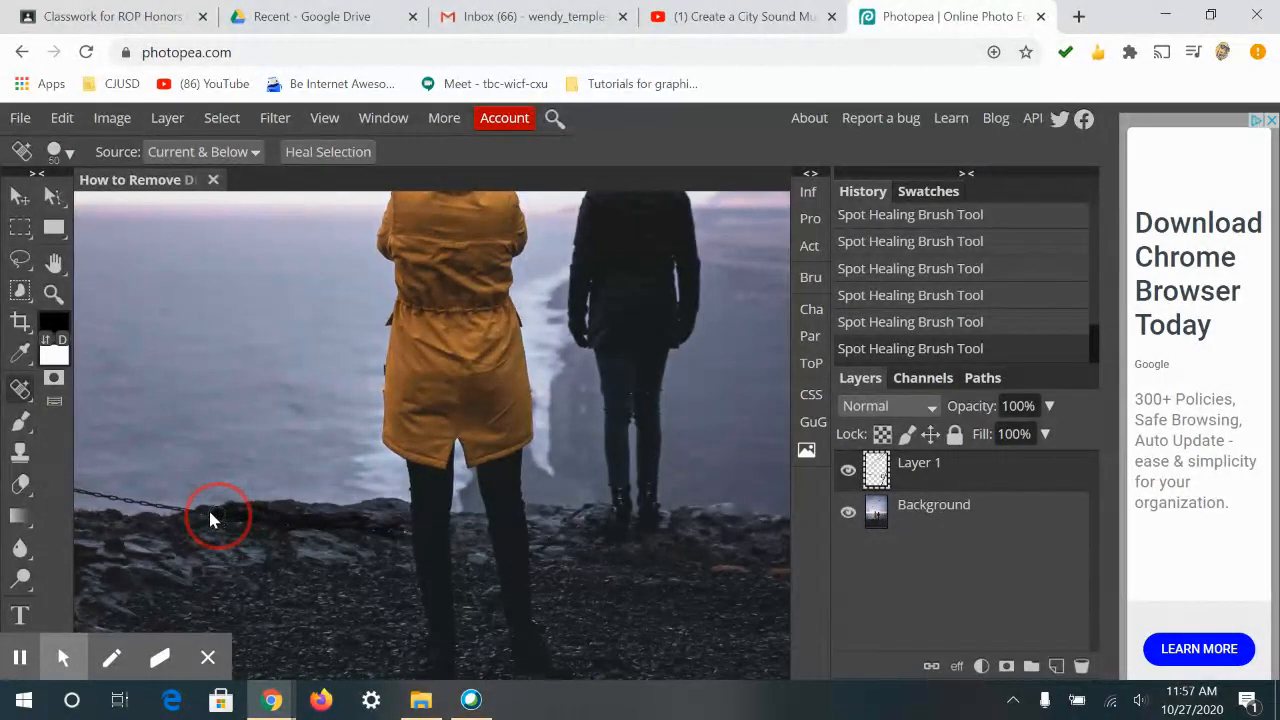
pyautogui.hotkey('ctrl', '+')
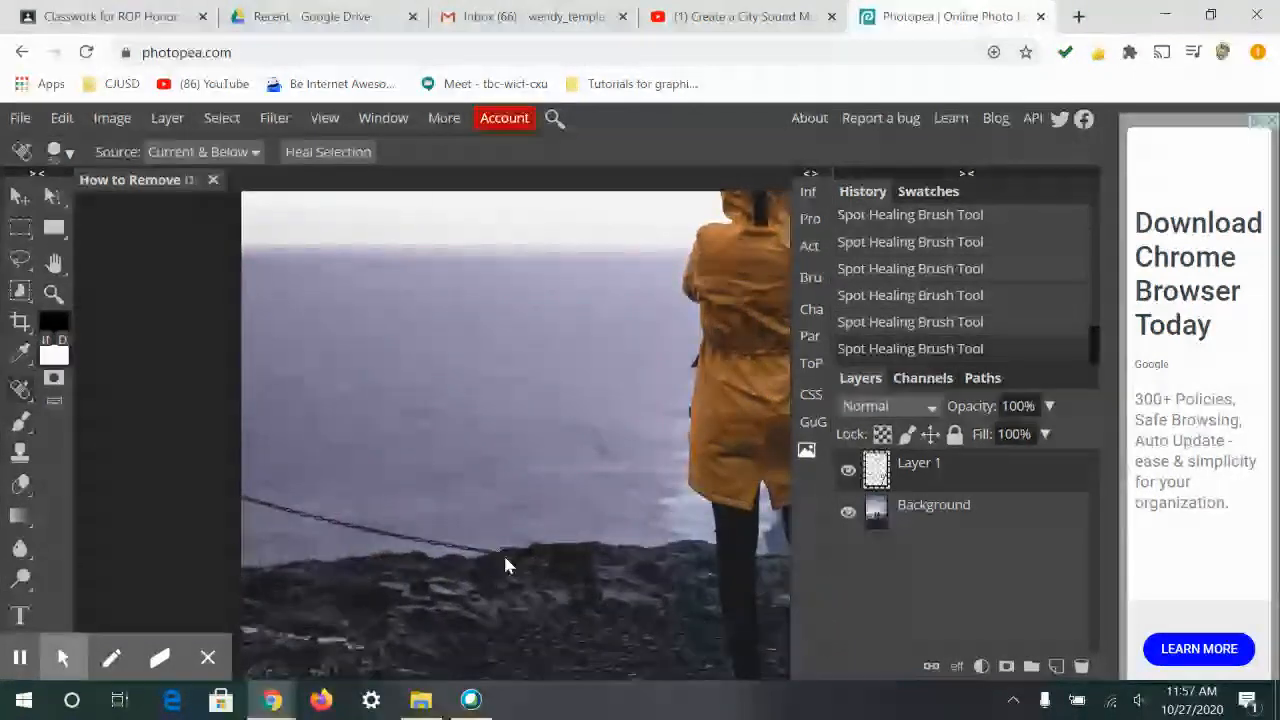
pyautogui.moveTo(490, 560); pyautogui.dragTo(234, 495)
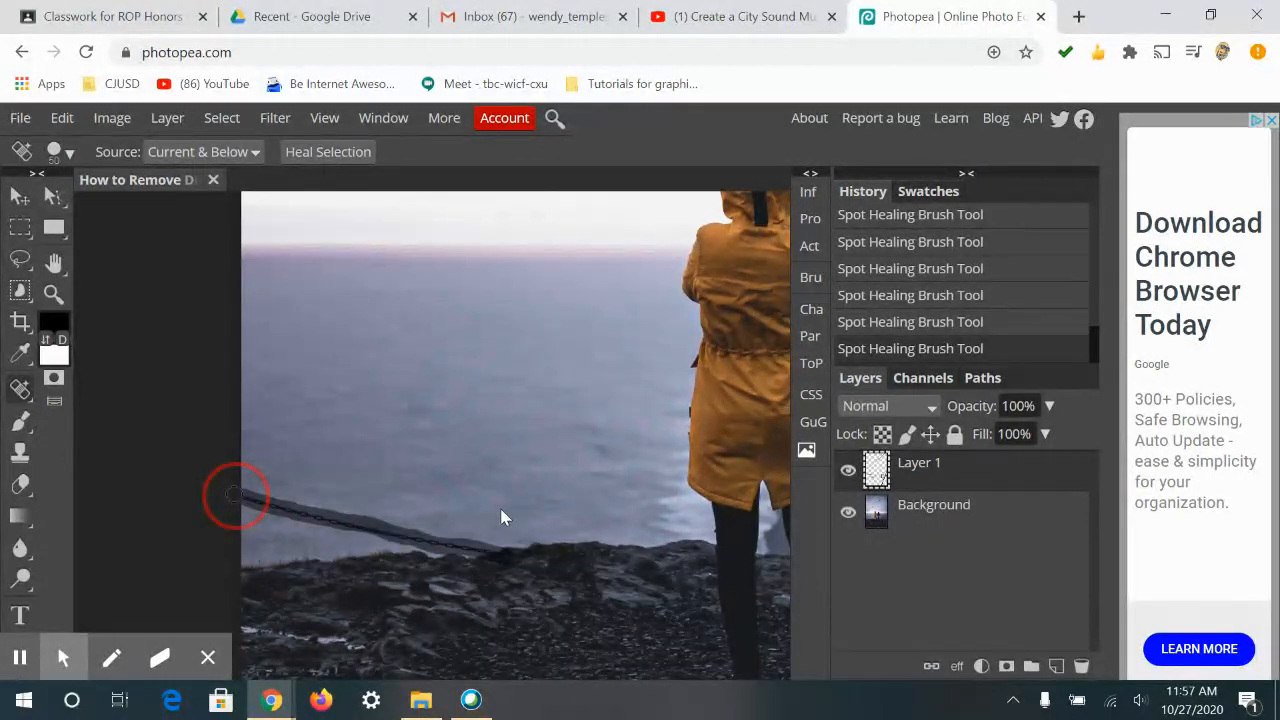
# Step: Compare the whole photo before and after healing by repeatedly hiding and showing Layer 1
pyautogui.scroll(-2, 507, 477)
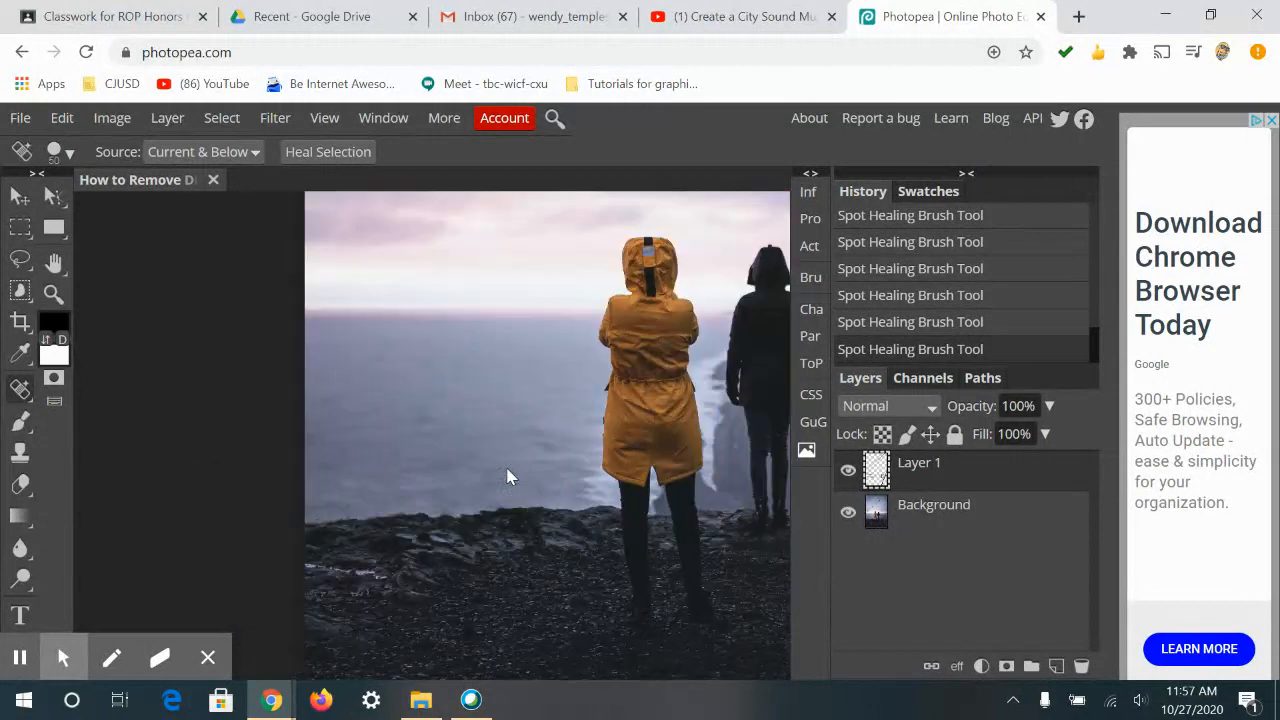
pyautogui.scroll(-2, 507, 477)
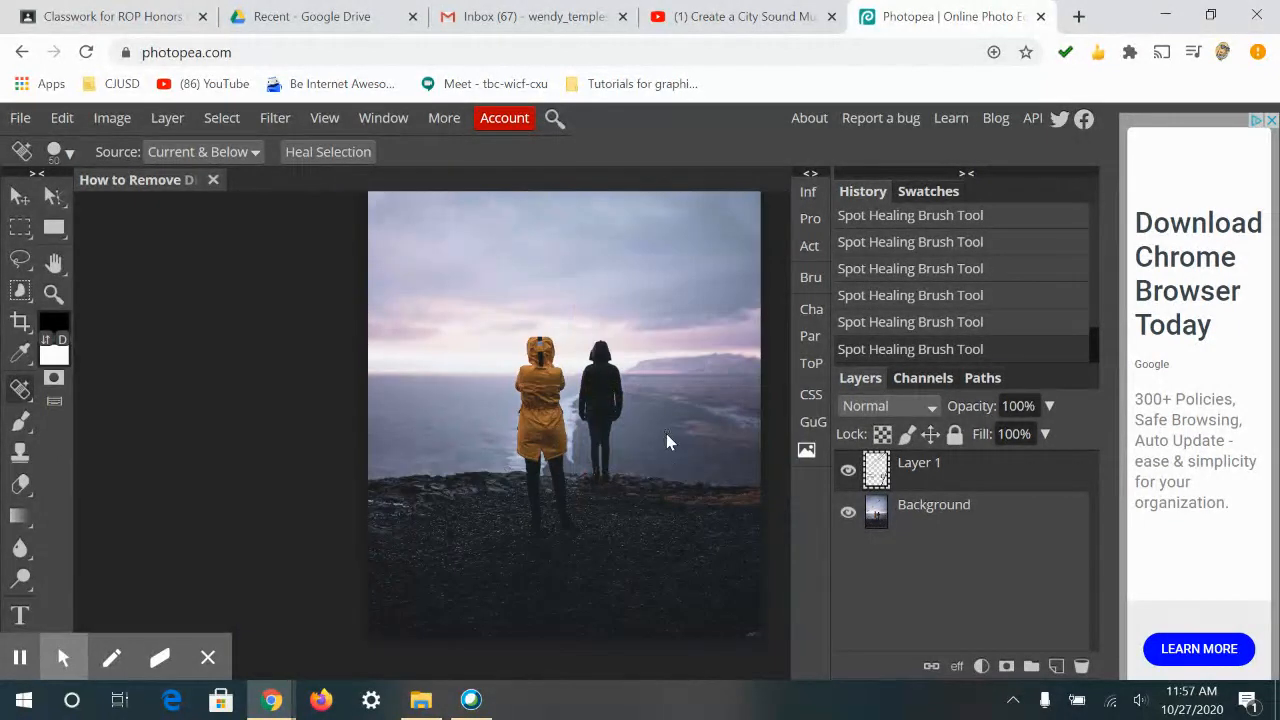
pyautogui.click(848, 474)
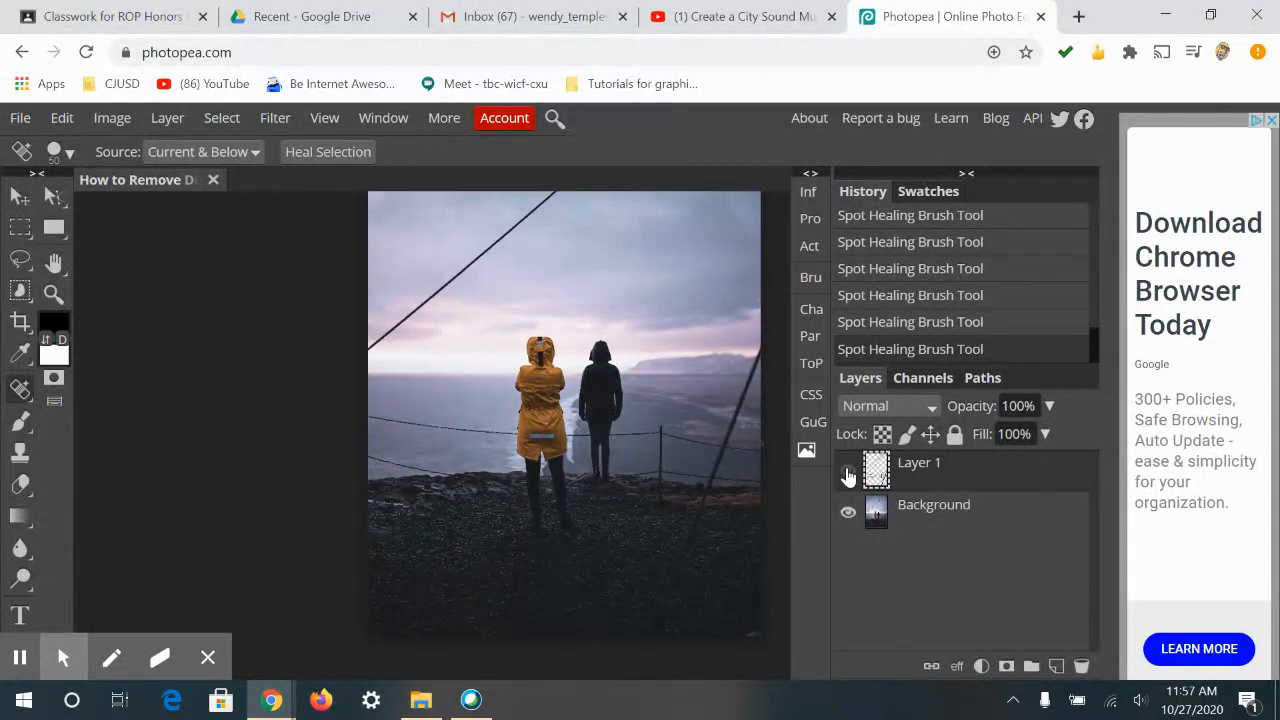
pyautogui.click(848, 474)
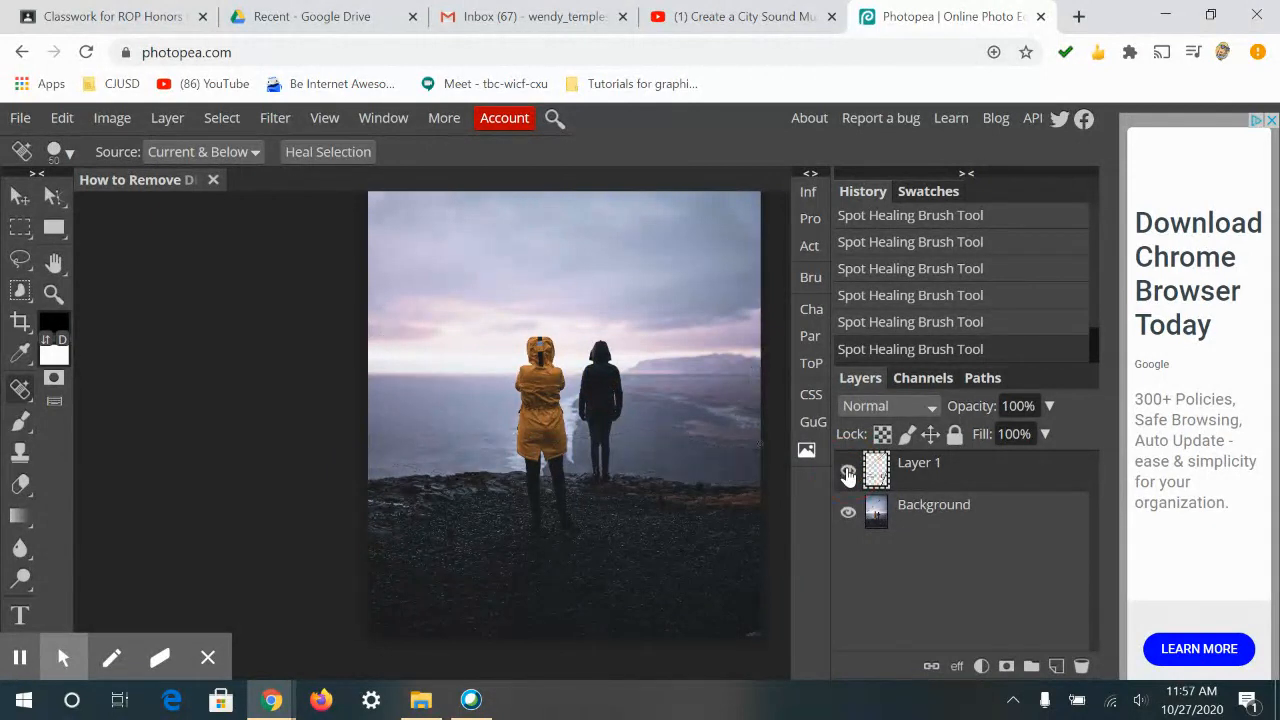
pyautogui.click(848, 474)
pyautogui.click(848, 474)
pyautogui.click(848, 474)
pyautogui.click(848, 474)
pyautogui.click(848, 474)
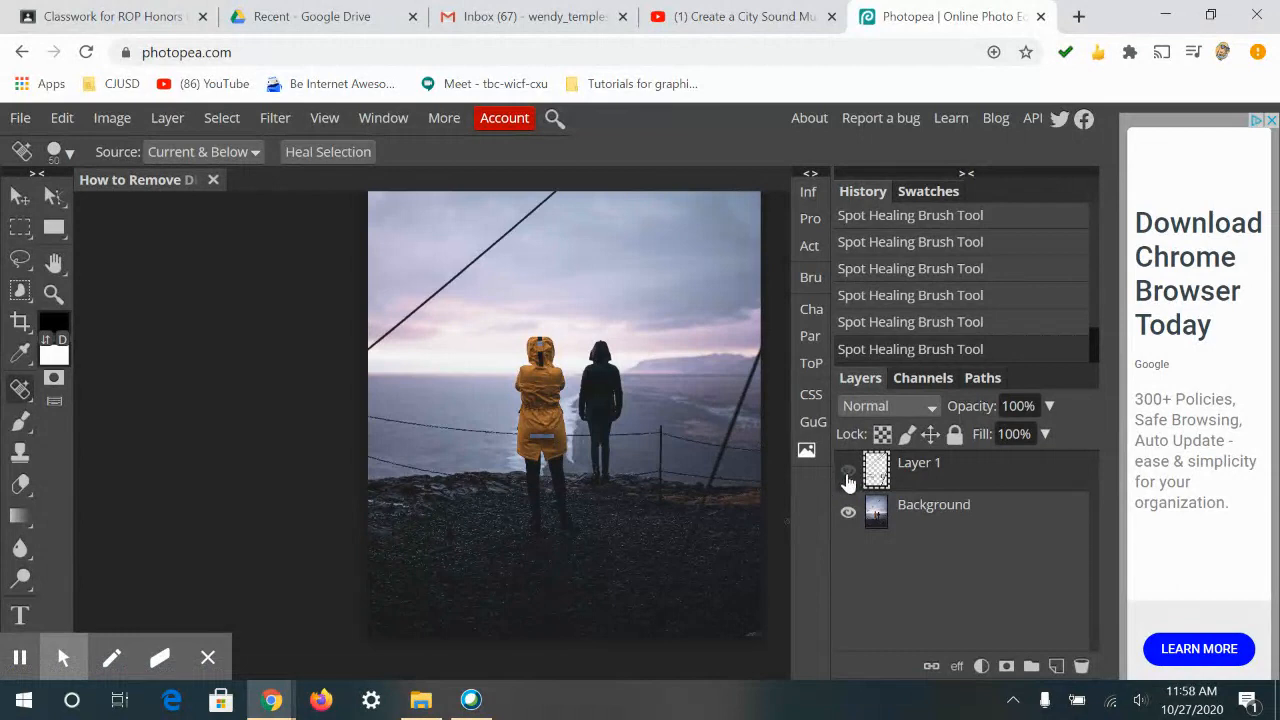
pyautogui.click(848, 476)
pyautogui.click(848, 476)
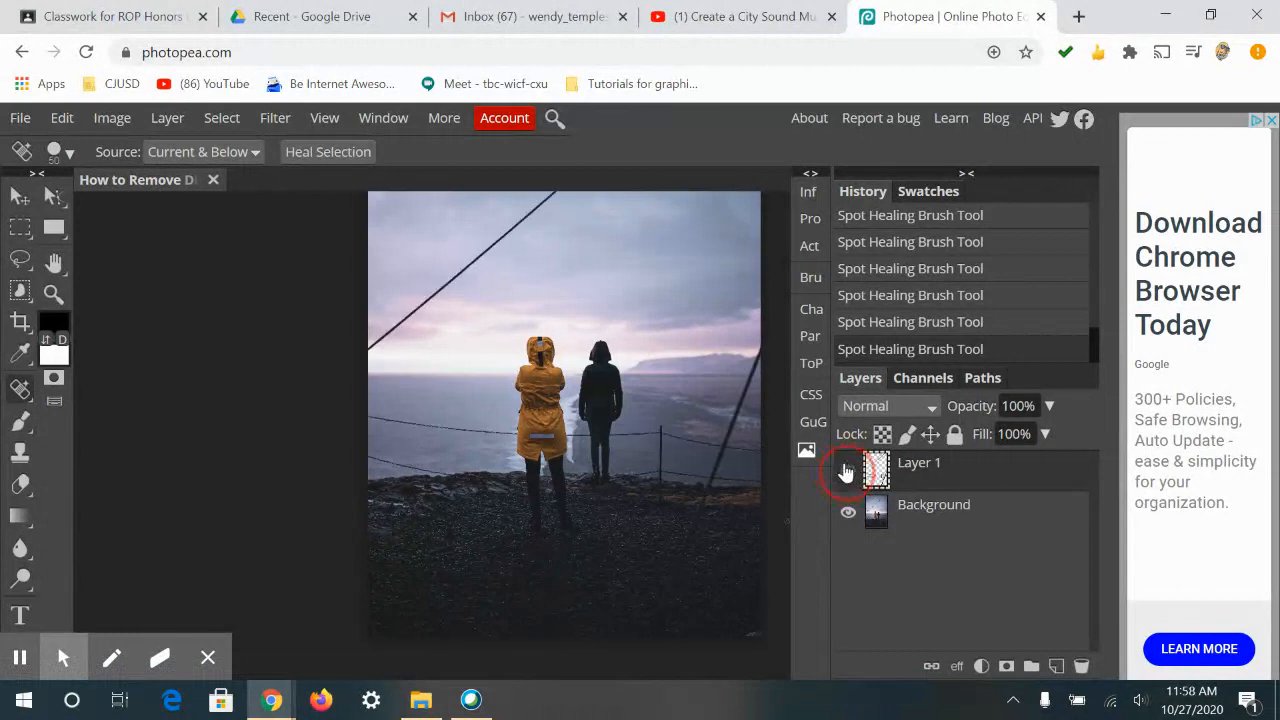